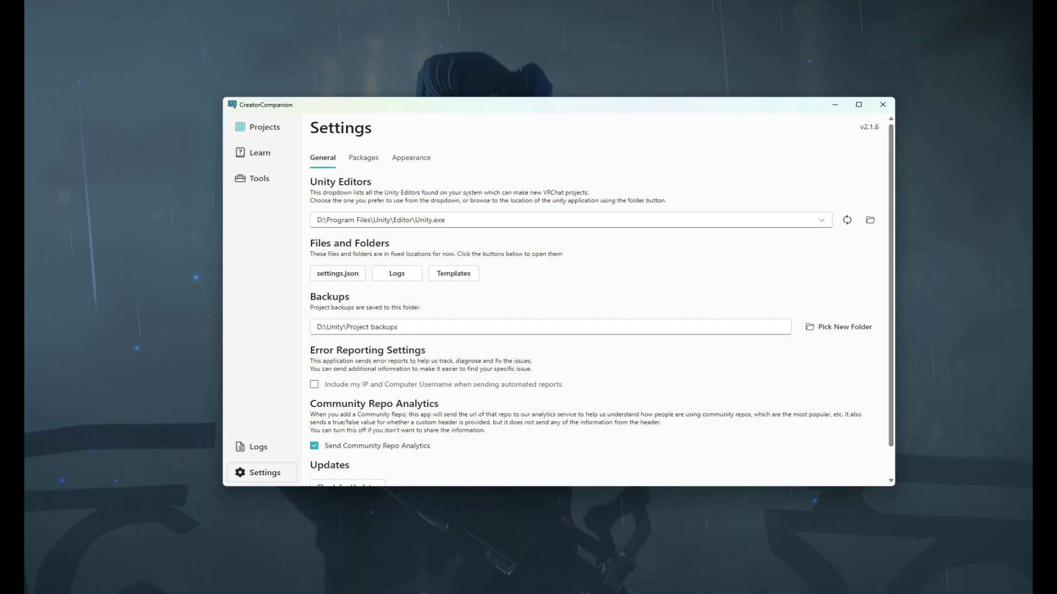
# Step: Create a new project from the Avatar Project template, named Test Echo, in D:\Unity
pyautogui.click(262, 126)
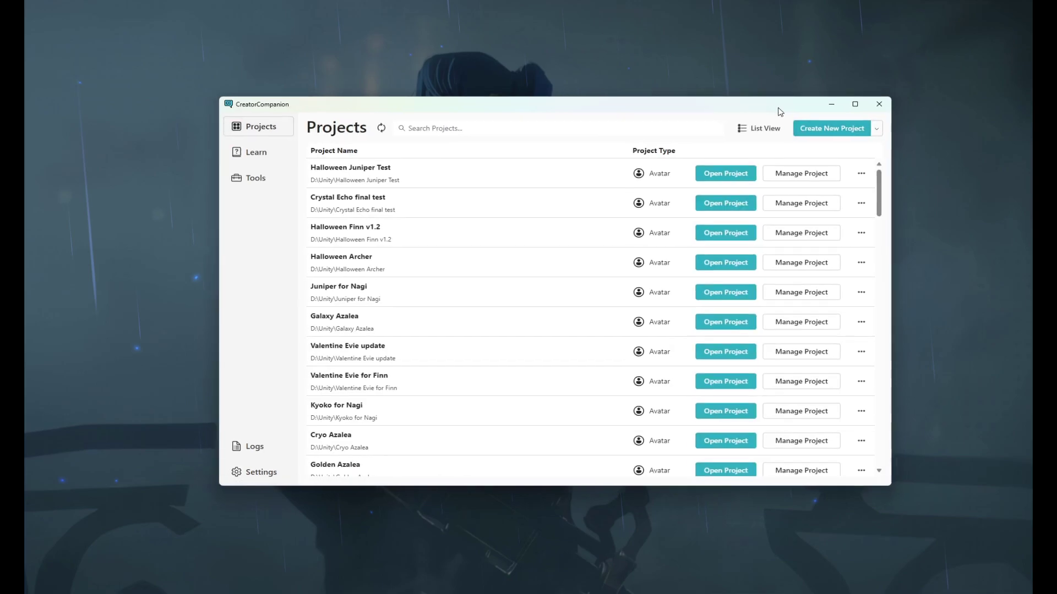
pyautogui.click(781, 129)
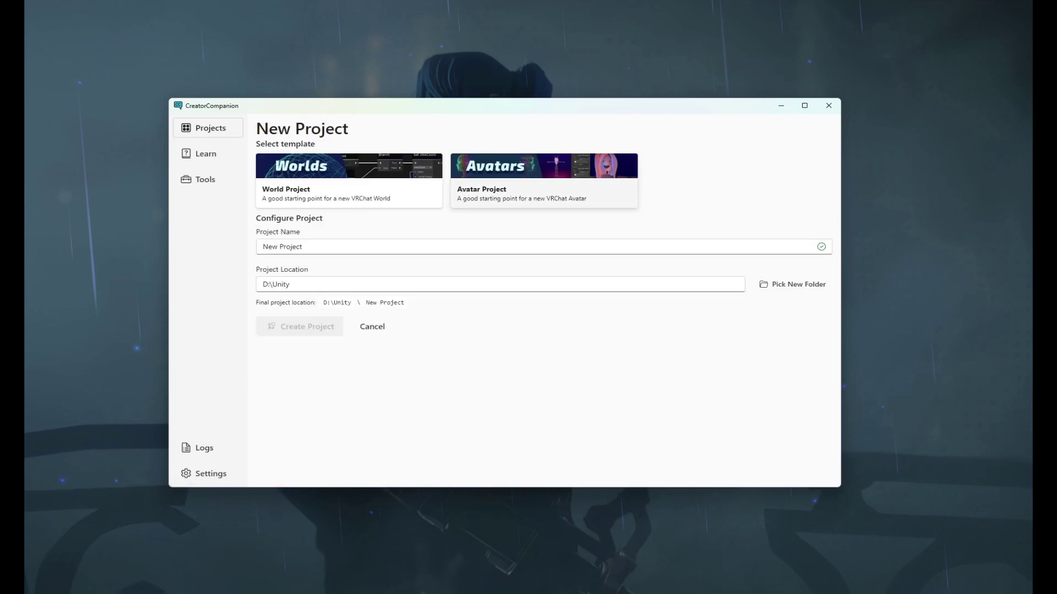
pyautogui.click(544, 181)
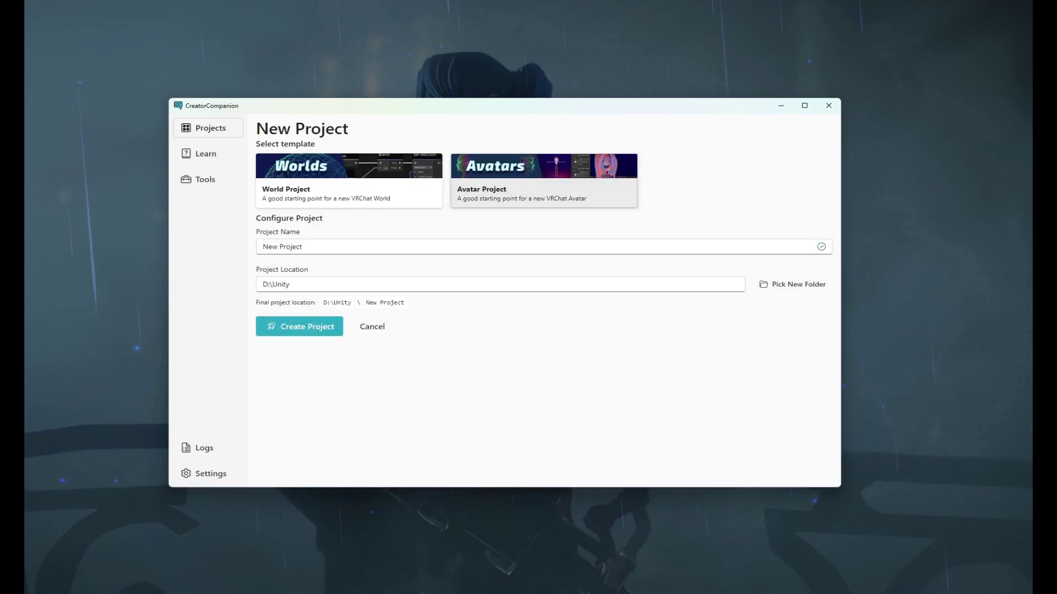
pyautogui.click(281, 247)
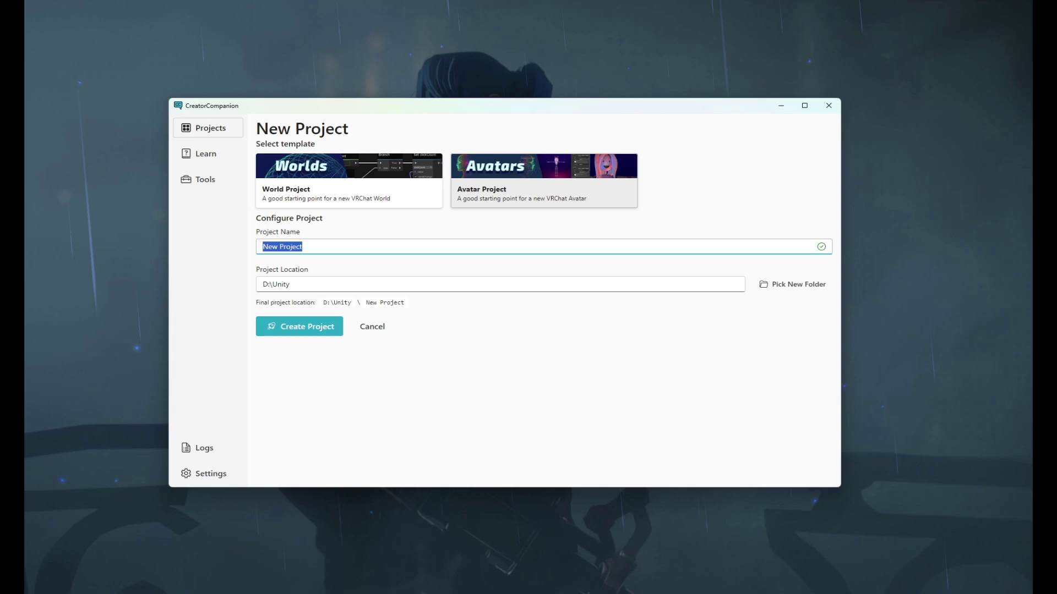
pyautogui.write('Te')
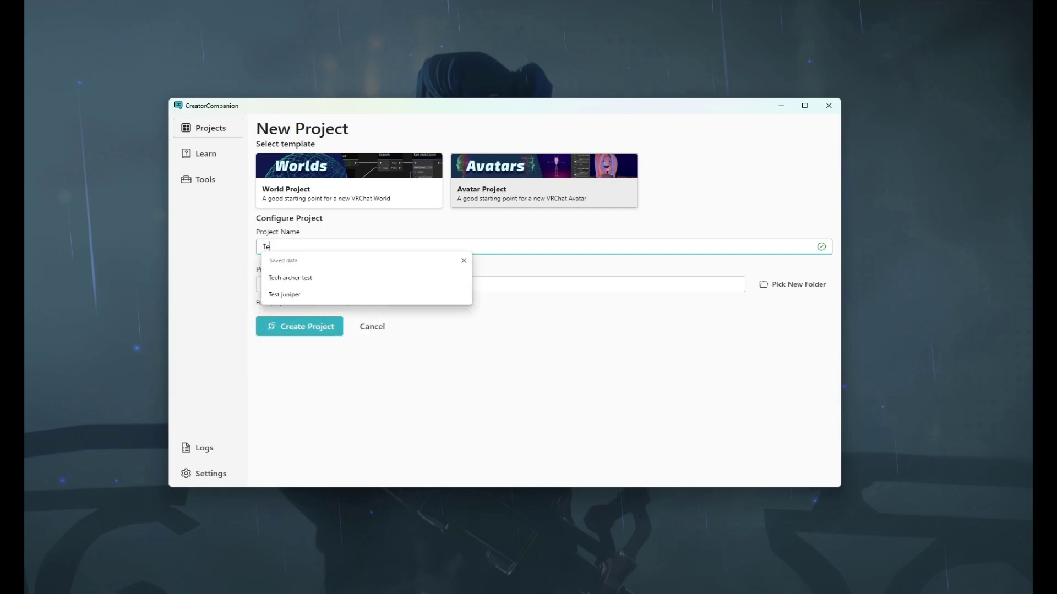
pyautogui.write('st Echo')
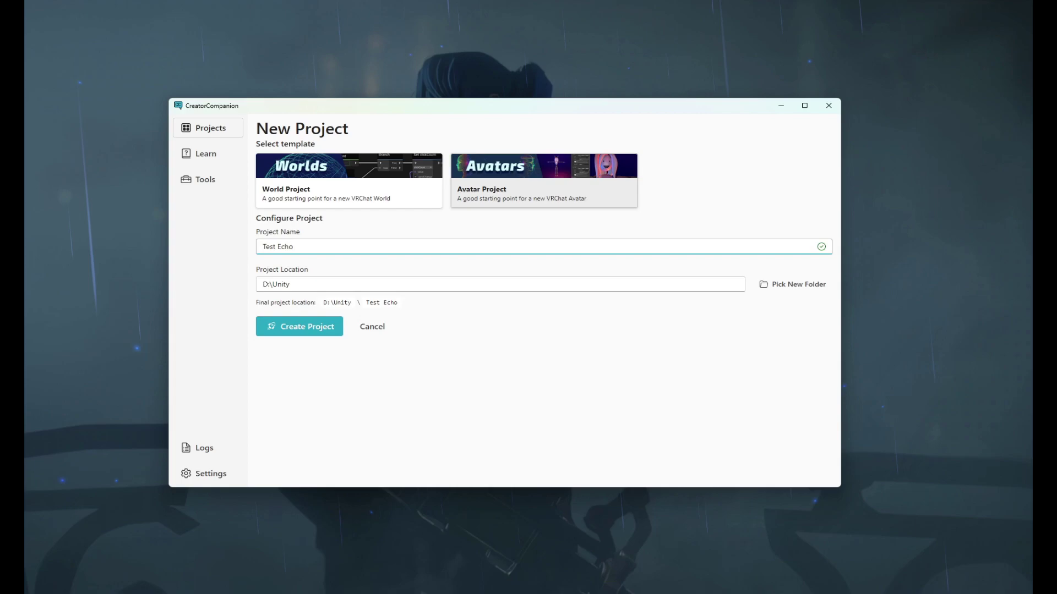
pyautogui.click(300, 327)
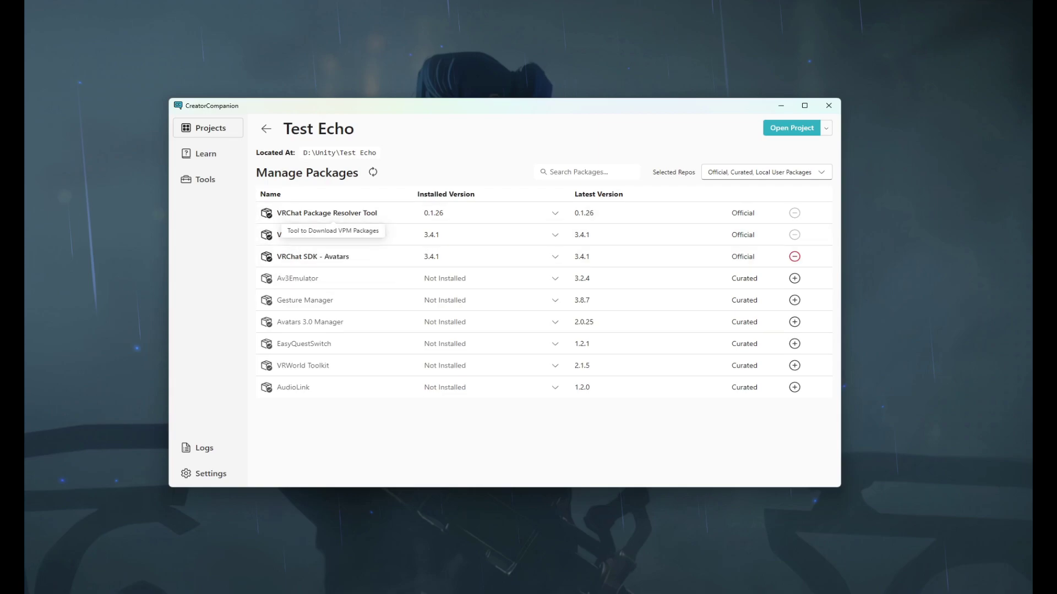
# Step: Open the Test Echo project in Unity
pyautogui.moveTo(261, 194); pyautogui.dragTo(377, 213)
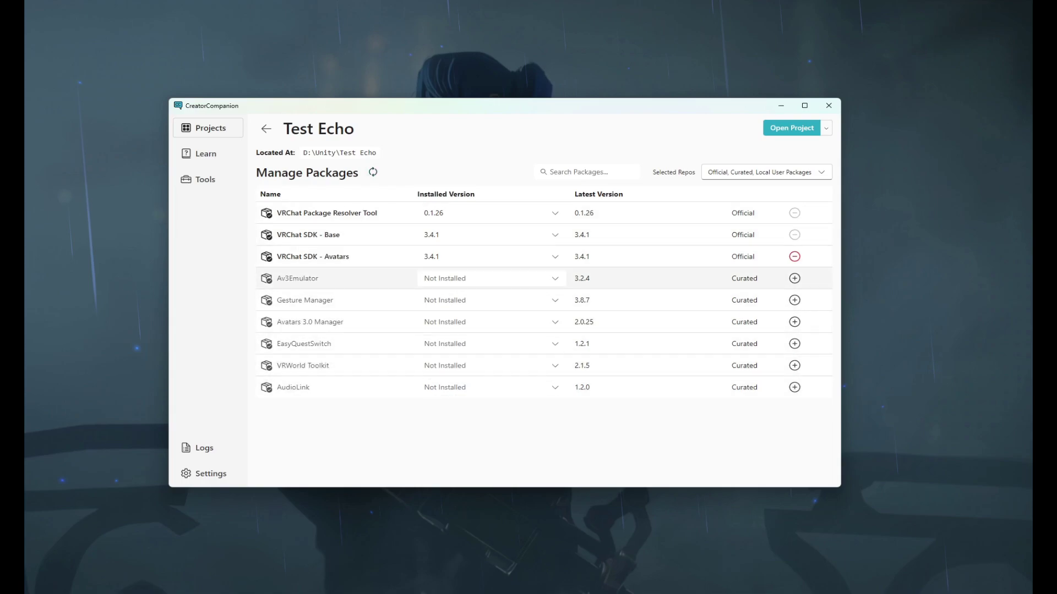
pyautogui.click(791, 128)
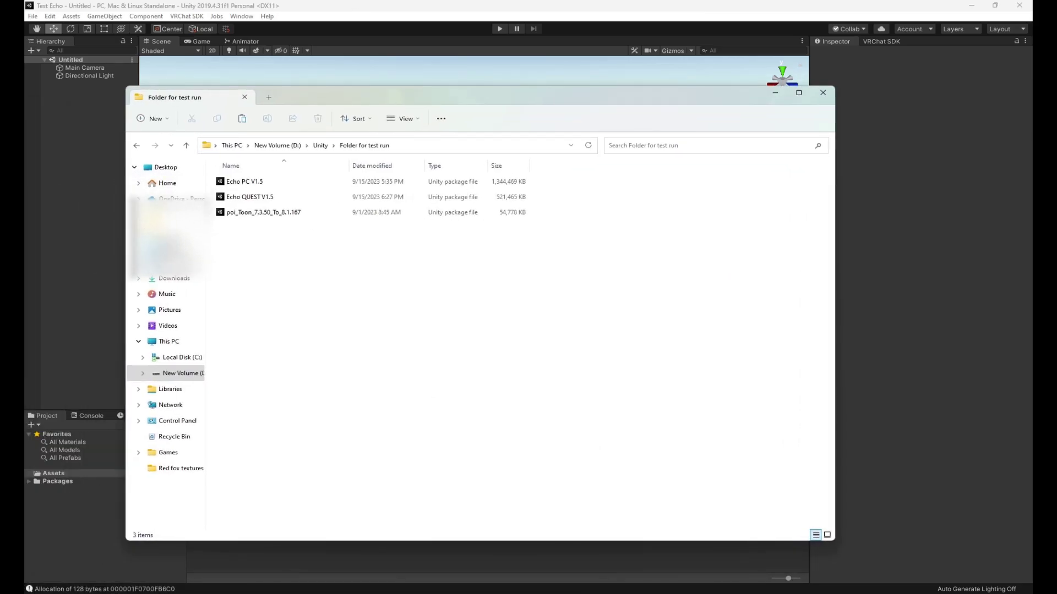
# Step: Import the full poi_Toon_7.3.50_To_8.1.167 package from Folder for test run, along with the full RalivDynamicPenetrationSystemV1_31 package
pyautogui.click(263, 212)
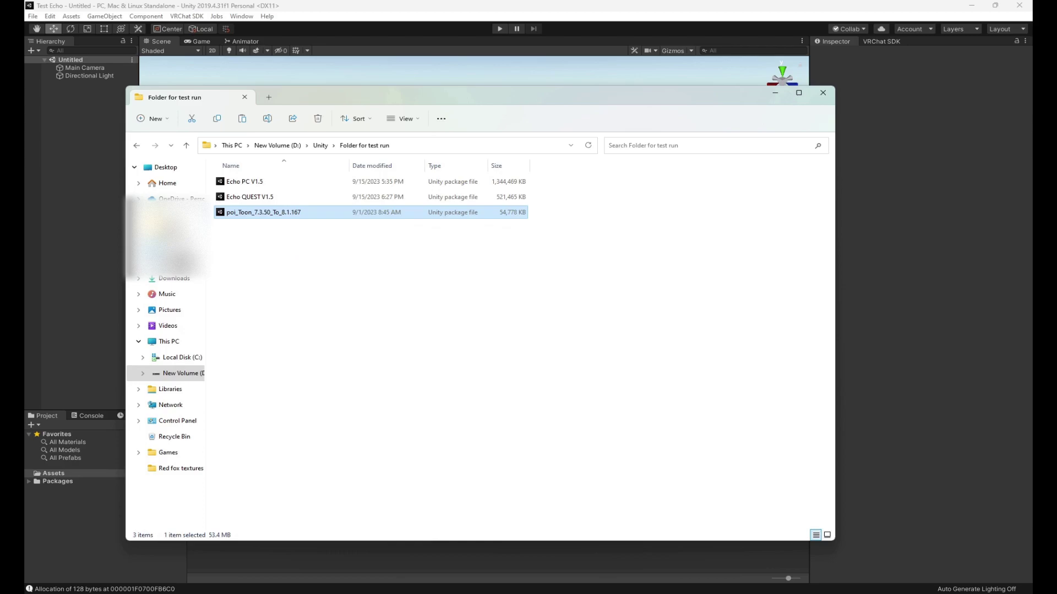
pyautogui.press('Escape')
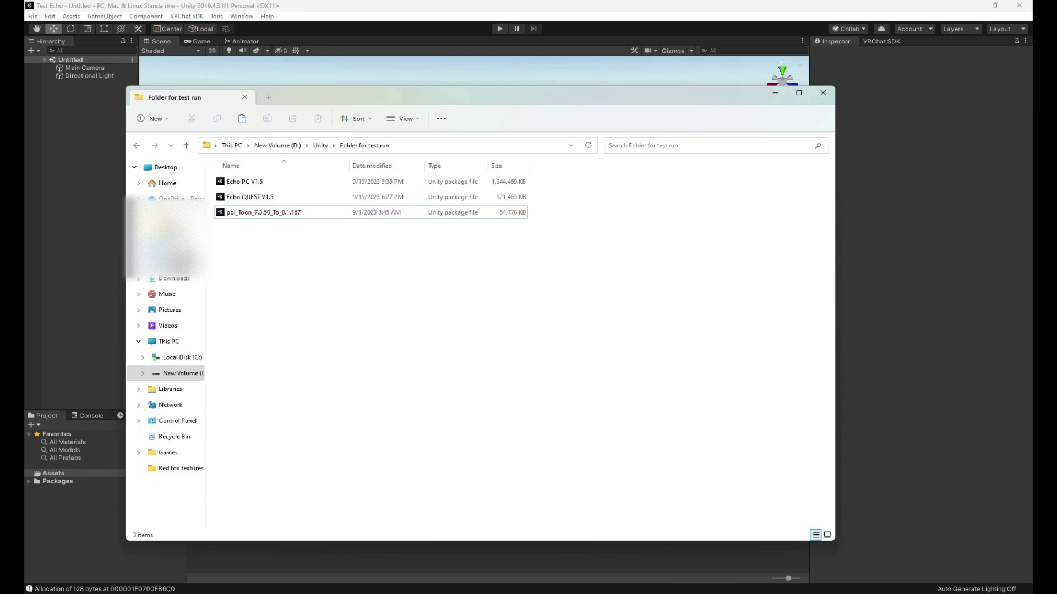
pyautogui.click(263, 212)
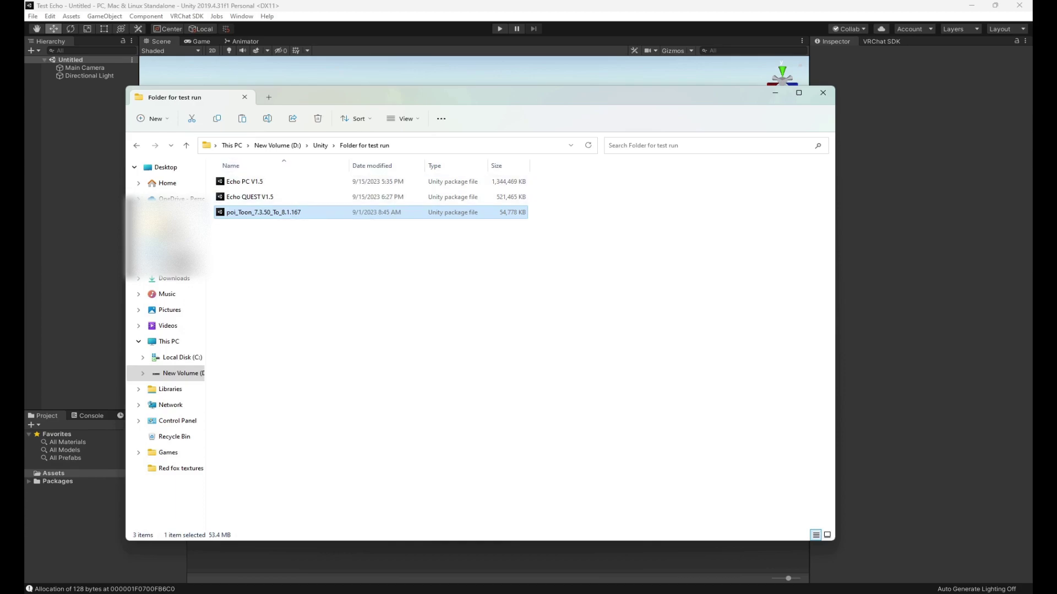
pyautogui.moveTo(338, 90); pyautogui.dragTo(585, 45)
pyautogui.moveTo(542, 166); pyautogui.dragTo(308, 495)
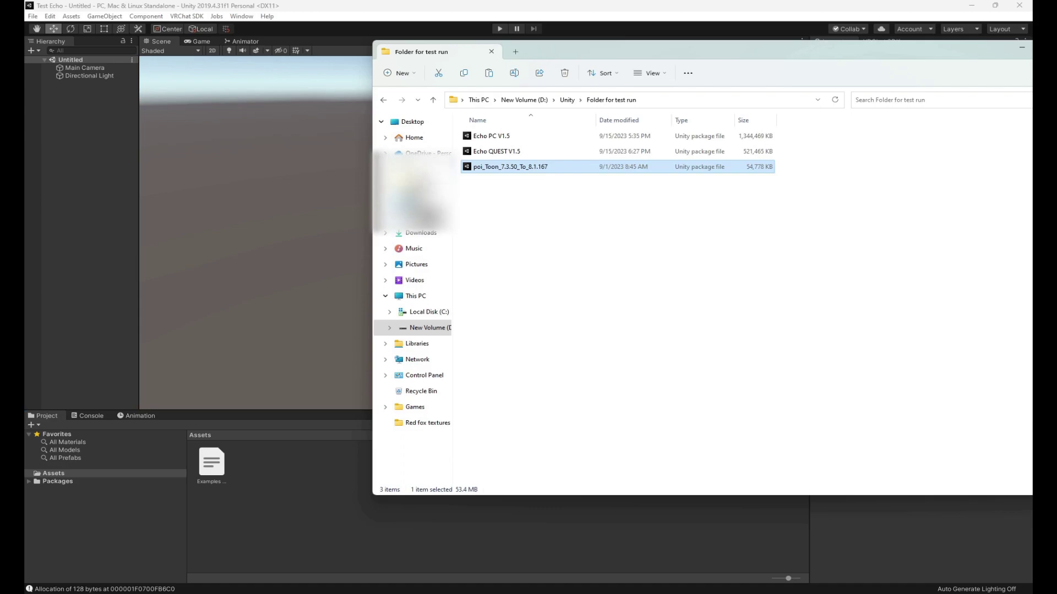
pyautogui.moveTo(130, 146); pyautogui.dragTo(407, 113)
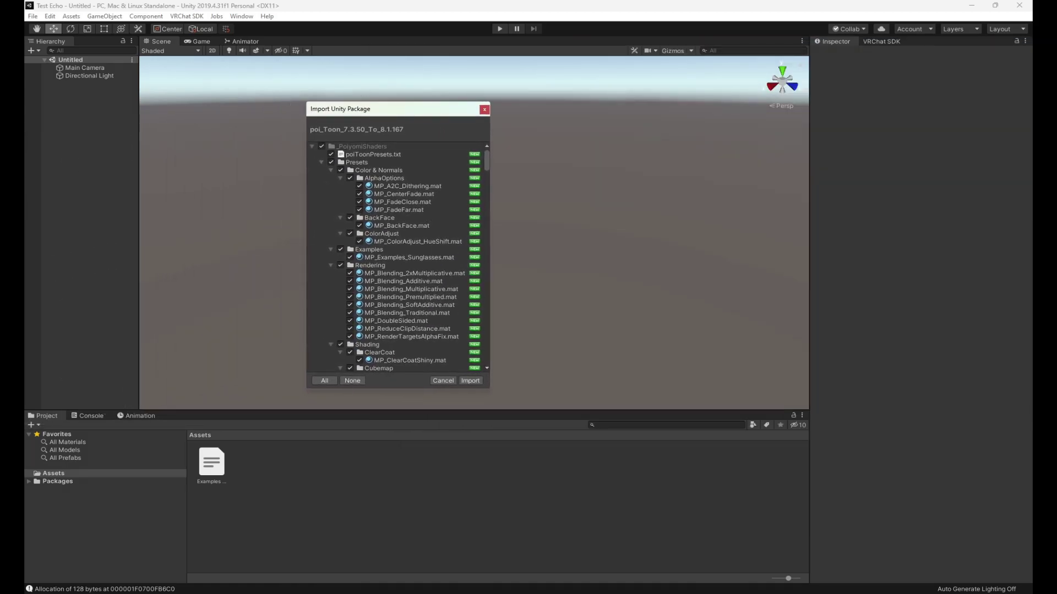
pyautogui.click(470, 381)
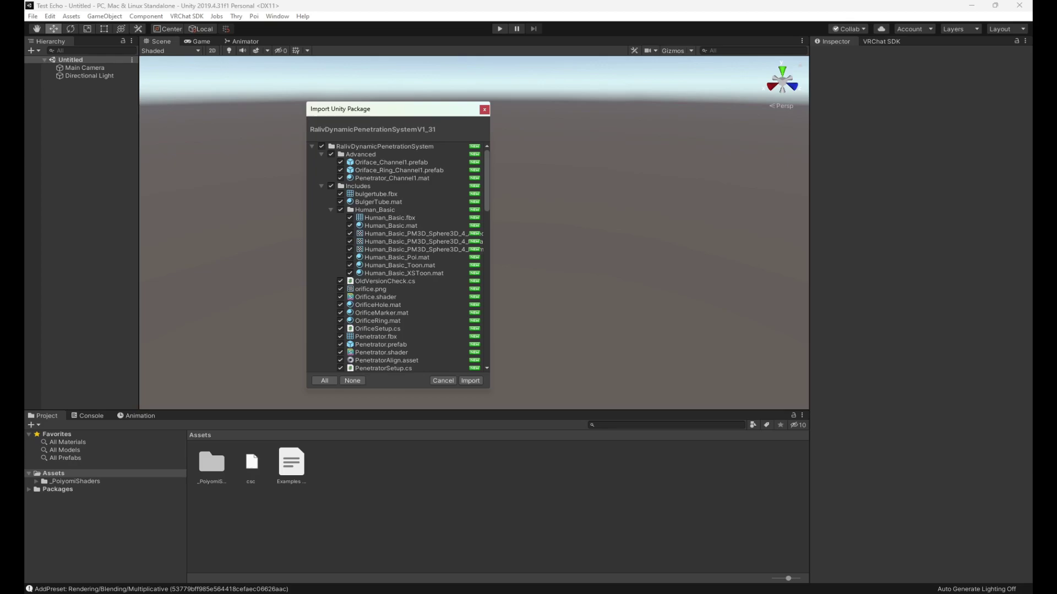
pyautogui.click(470, 380)
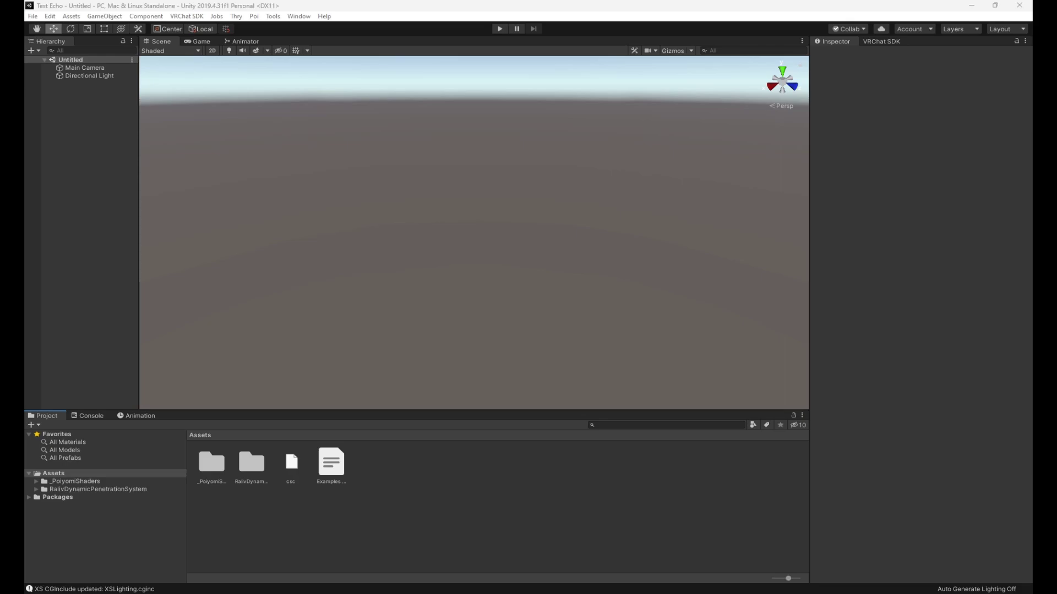
# Step: Import the Echo PC V1.5 package from Folder for test run into the project's Assets
pyautogui.moveTo(16, 193); pyautogui.dragTo(542, 81)
pyautogui.click(399, 158)
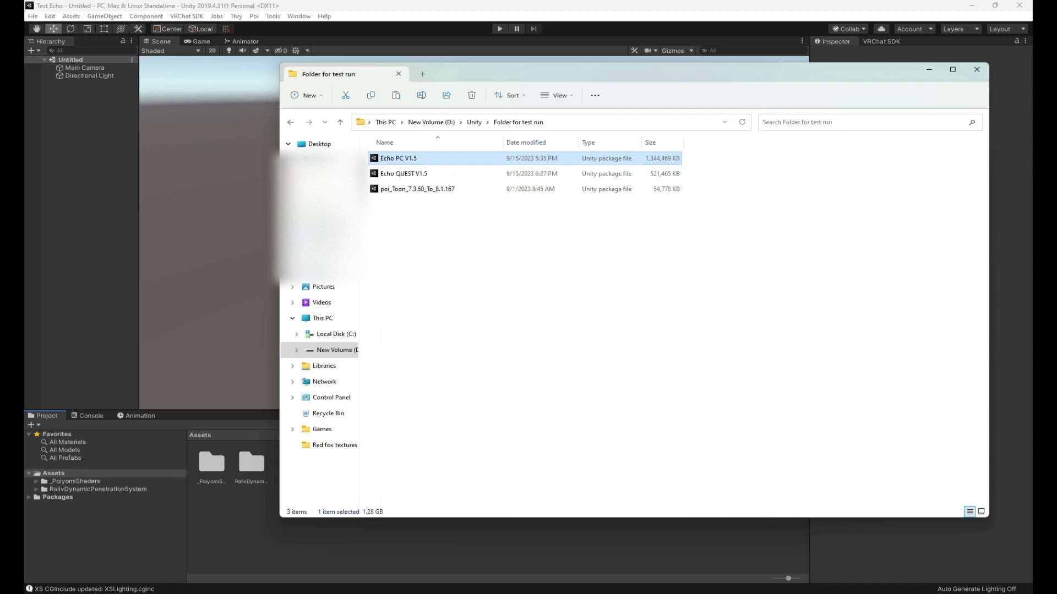
pyautogui.moveTo(484, 71); pyautogui.dragTo(522, 53)
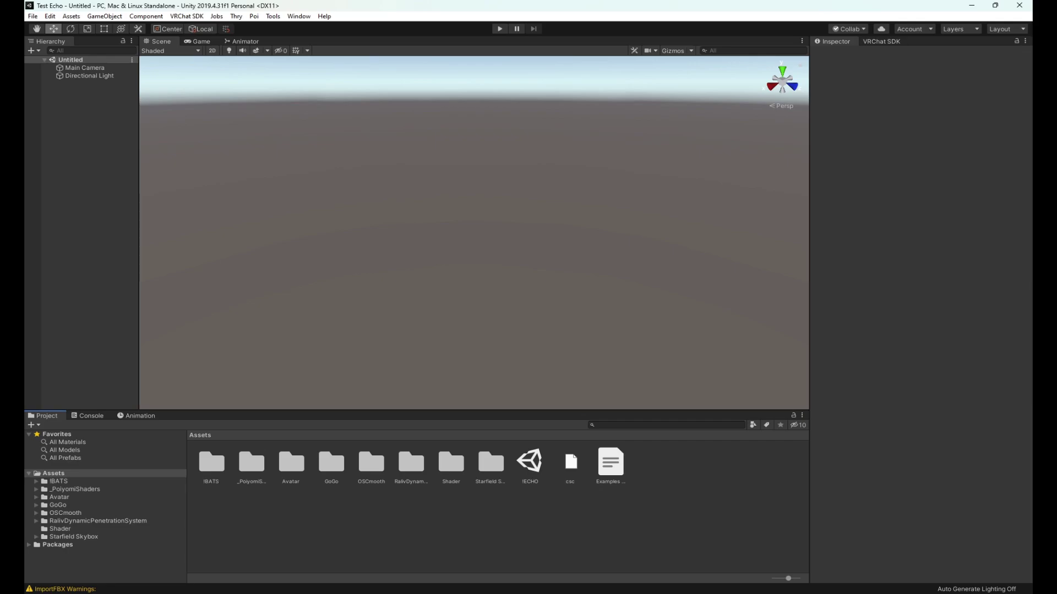
# Step: Open the !ECHO scene and view its four avatar versions from the front at close range
pyautogui.click(530, 461)
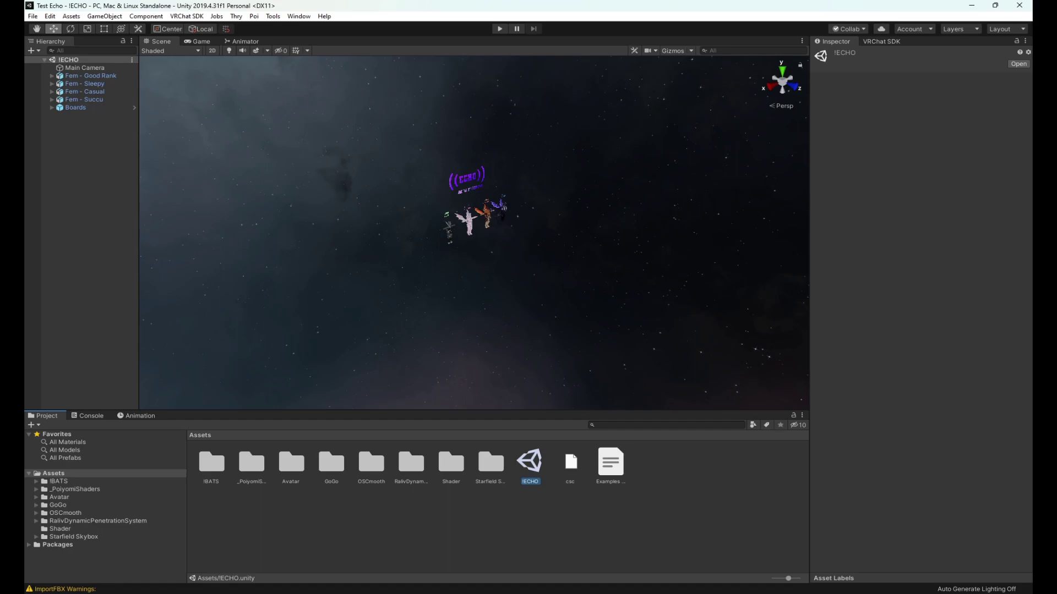
pyautogui.keyDown('alt'); pyautogui.moveTo(545, 264); pyautogui.dragTo(401, 198); pyautogui.keyUp('alt')
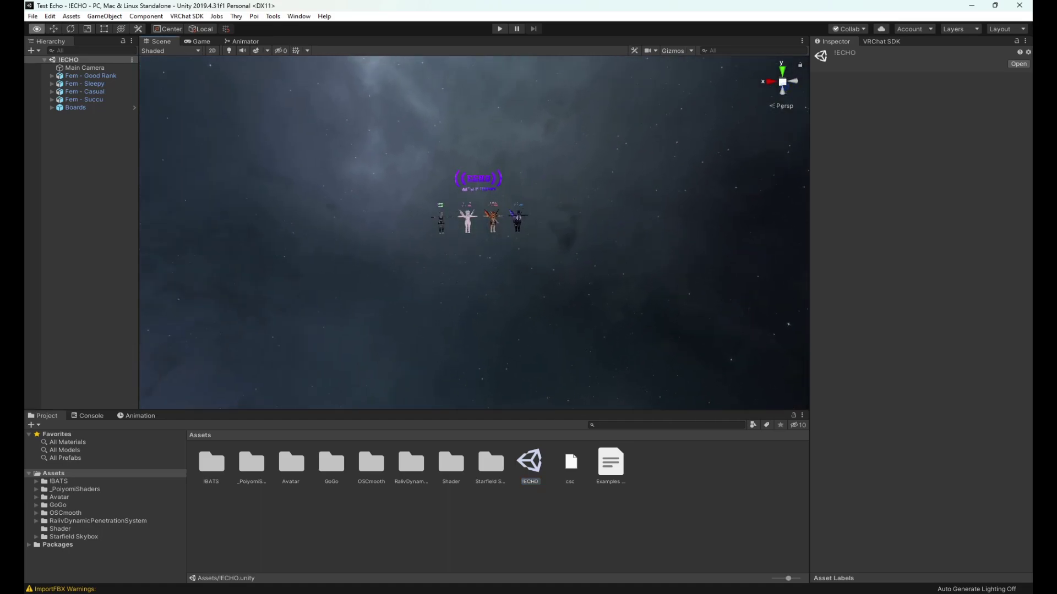
pyautogui.scroll(9, 474, 233)
pyautogui.scroll(15, 474, 233)
pyautogui.moveTo(484, 242); pyautogui.dragTo(468, 298, button='middle')
pyautogui.scroll(3, 526, 236)
pyautogui.moveTo(537, 241); pyautogui.dragTo(526, 229, button='right')
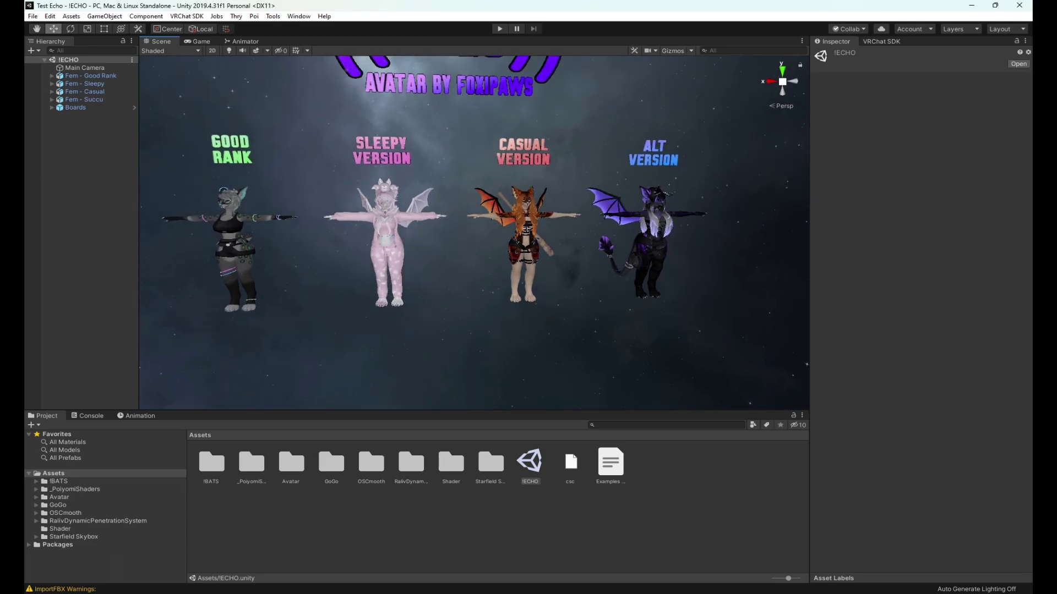
pyautogui.hotkey('ctrl', 'a')
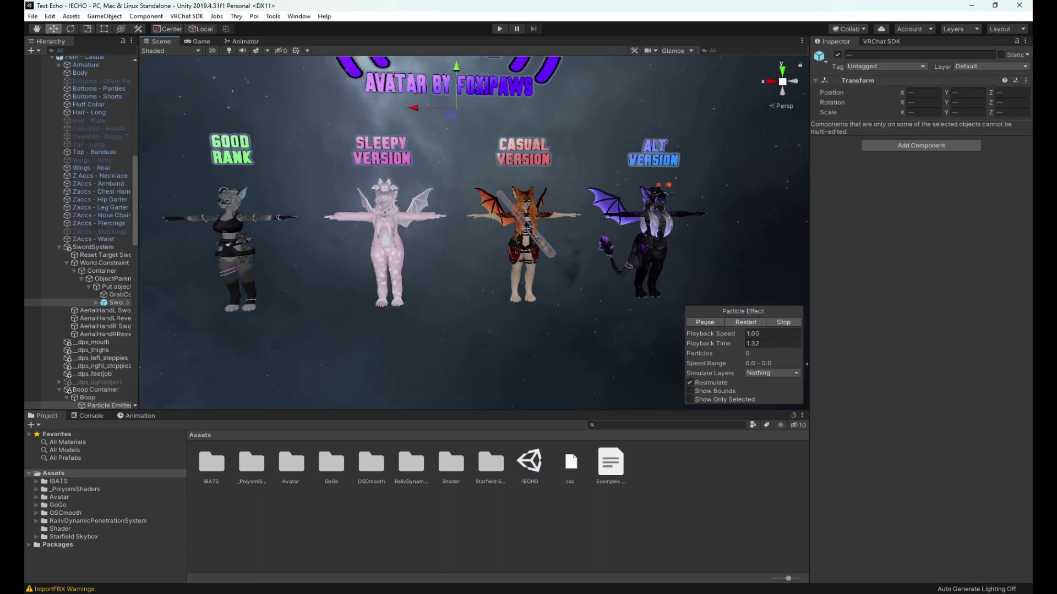
pyautogui.hotkey('shift', 'd')
pyautogui.moveTo(159, 111); pyautogui.dragTo(728, 337)
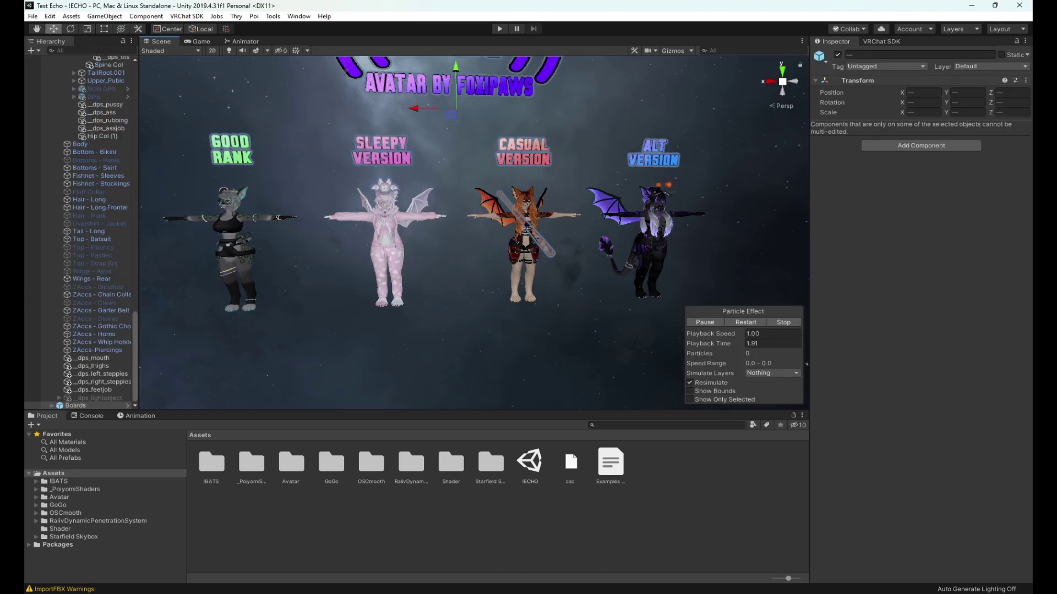
pyautogui.click(448, 437)
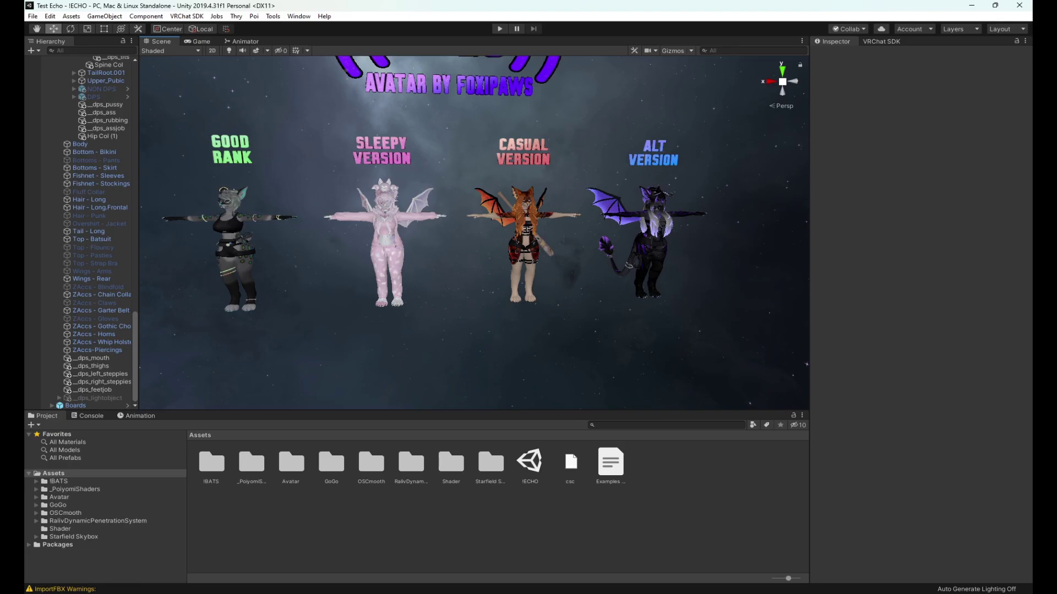
pyautogui.moveTo(473, 232)
pyautogui.mouseDown(button='right')
pyautogui.moveTo(452, 232)
pyautogui.moveTo(469, 234)
pyautogui.mouseUp(button='right')
pyautogui.keyDown('alt'); pyautogui.moveTo(410, 343); pyautogui.dragTo(394, 339); pyautogui.keyUp('alt')
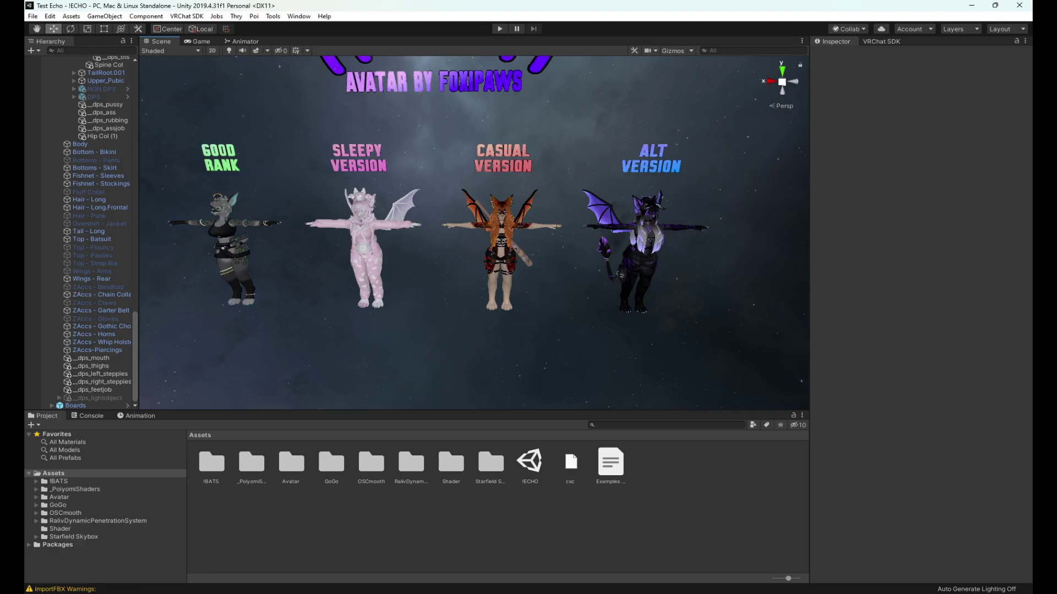
pyautogui.moveTo(605, 118); pyautogui.dragTo(709, 347)
pyautogui.click(709, 347)
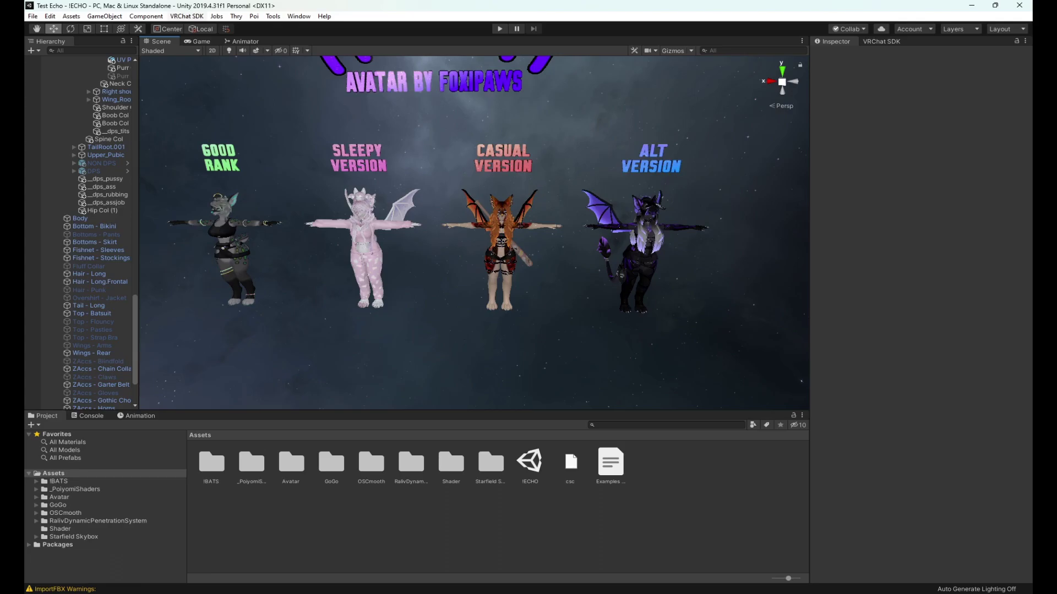
# Step: Show the VRChat SDK control panel and dock it beside the Inspector
pyautogui.click(187, 16)
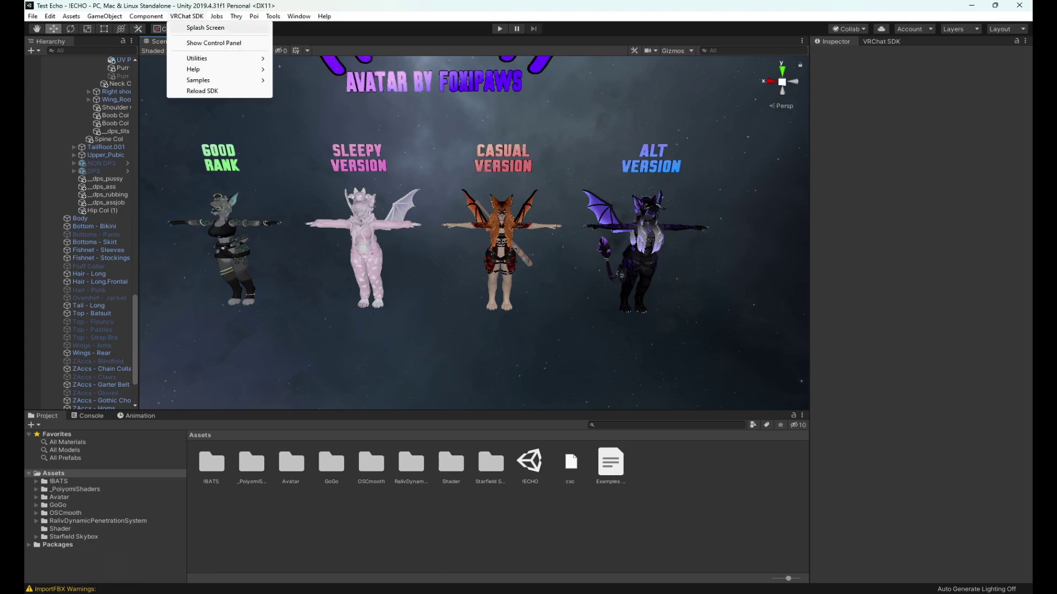
pyautogui.click(214, 43)
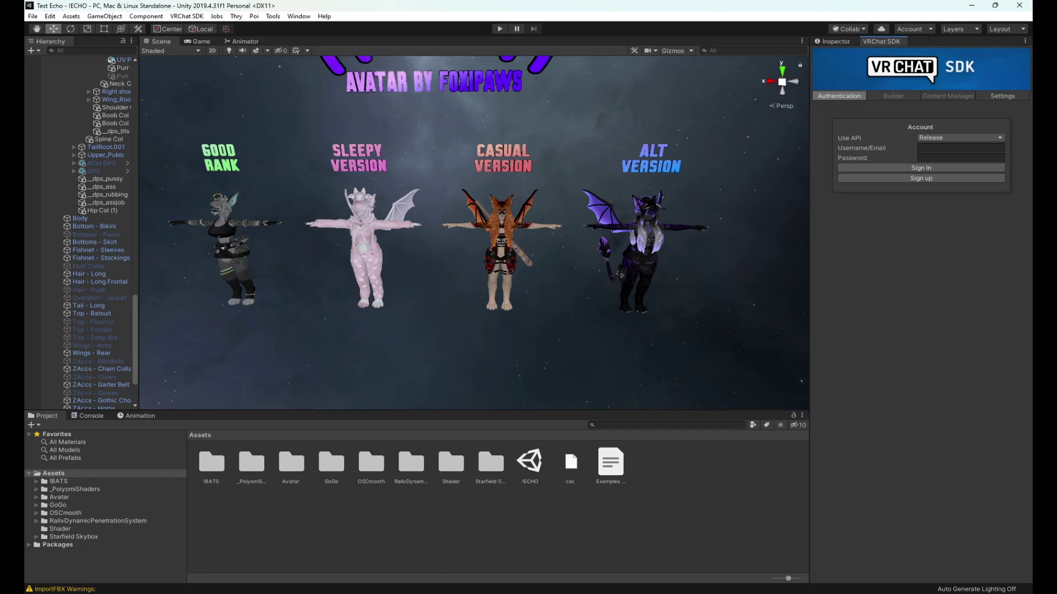
pyautogui.moveTo(882, 42); pyautogui.dragTo(378, 172)
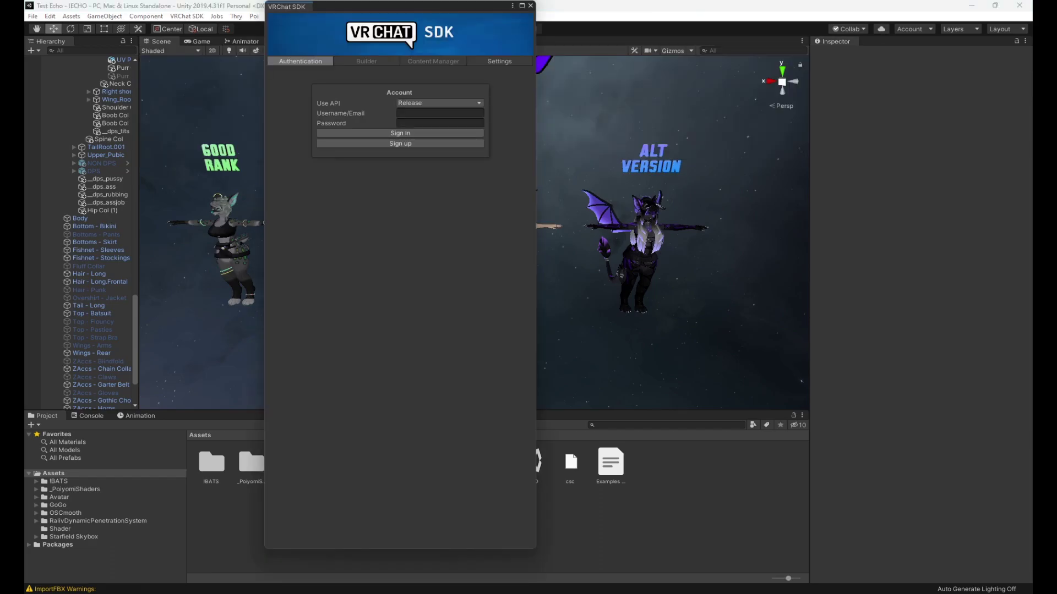
pyautogui.moveTo(383, 6); pyautogui.dragTo(362, 118)
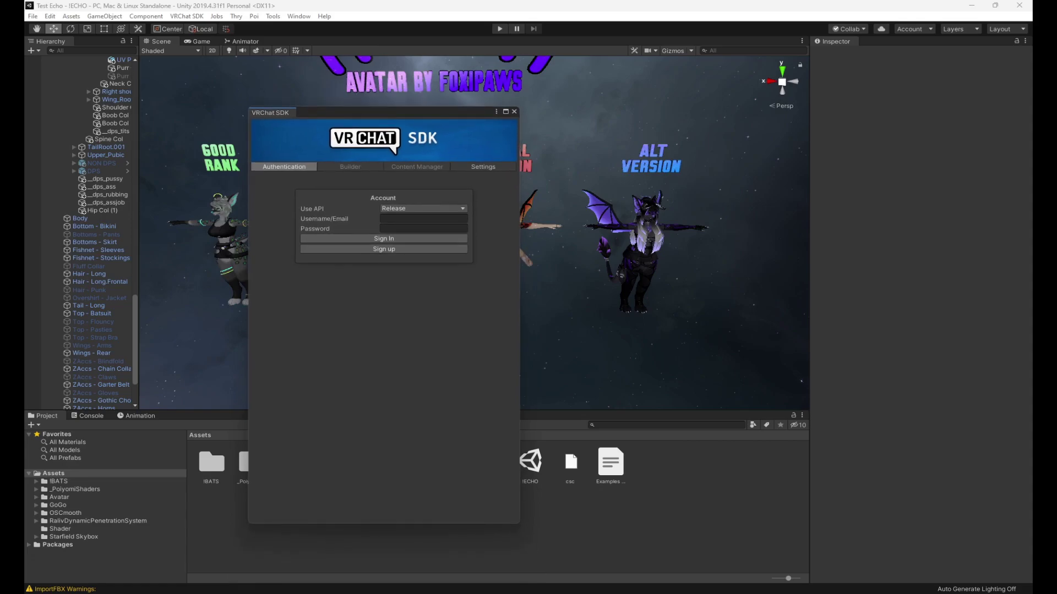
pyautogui.moveTo(272, 113); pyautogui.dragTo(877, 41)
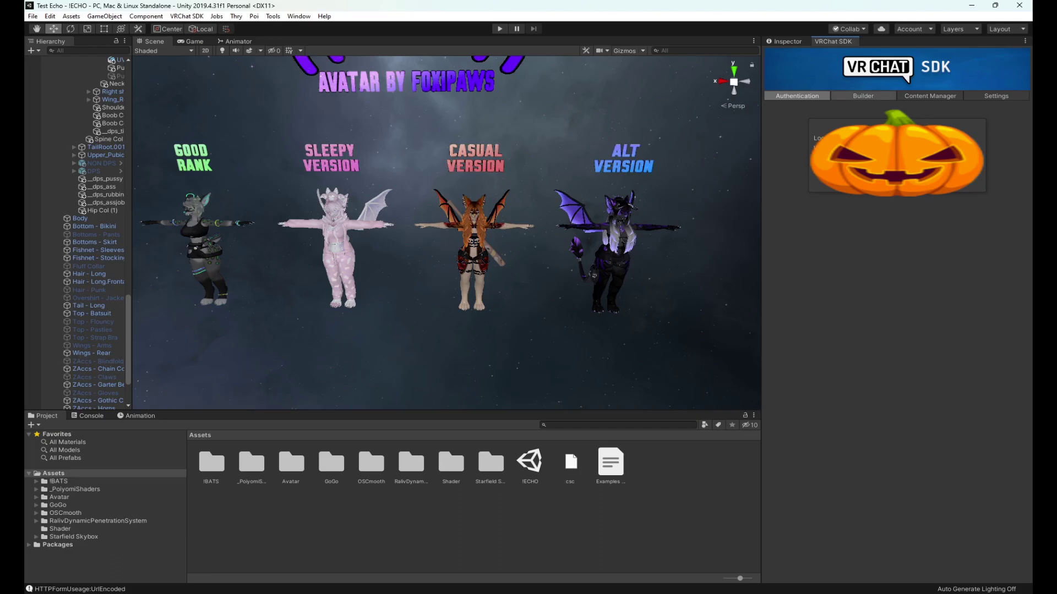
# Step: Choose Fem - Succu as the selected avatar in the VRChat SDK Builder
pyautogui.click(861, 96)
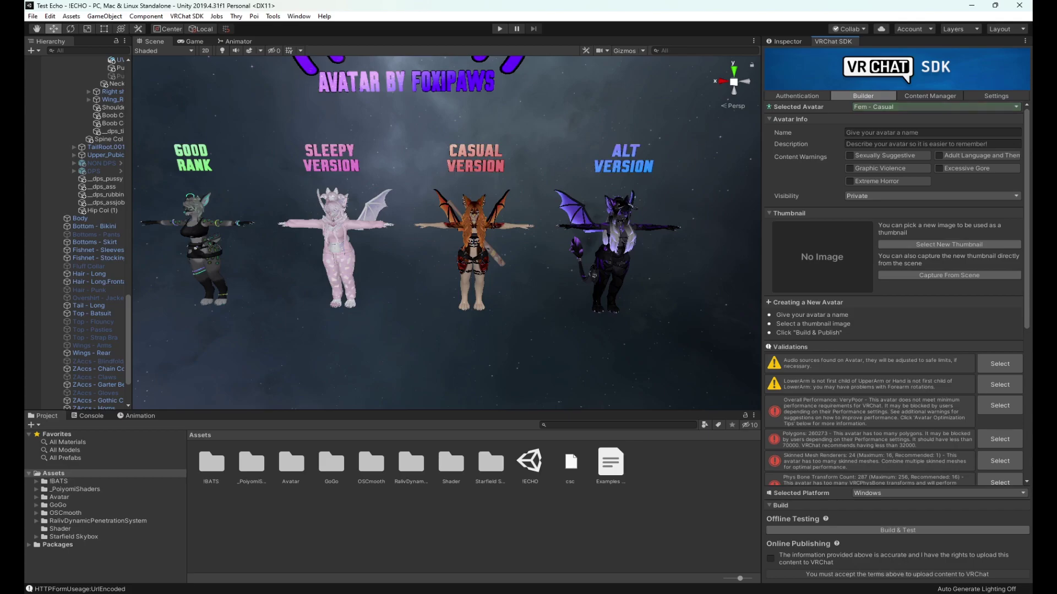
pyautogui.click(935, 107)
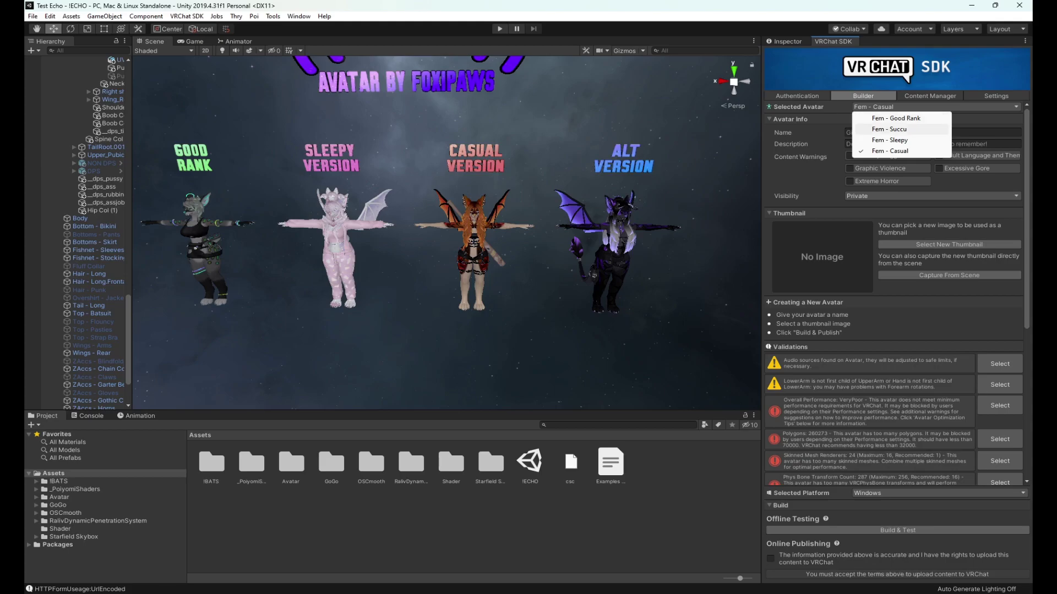
pyautogui.click(901, 129)
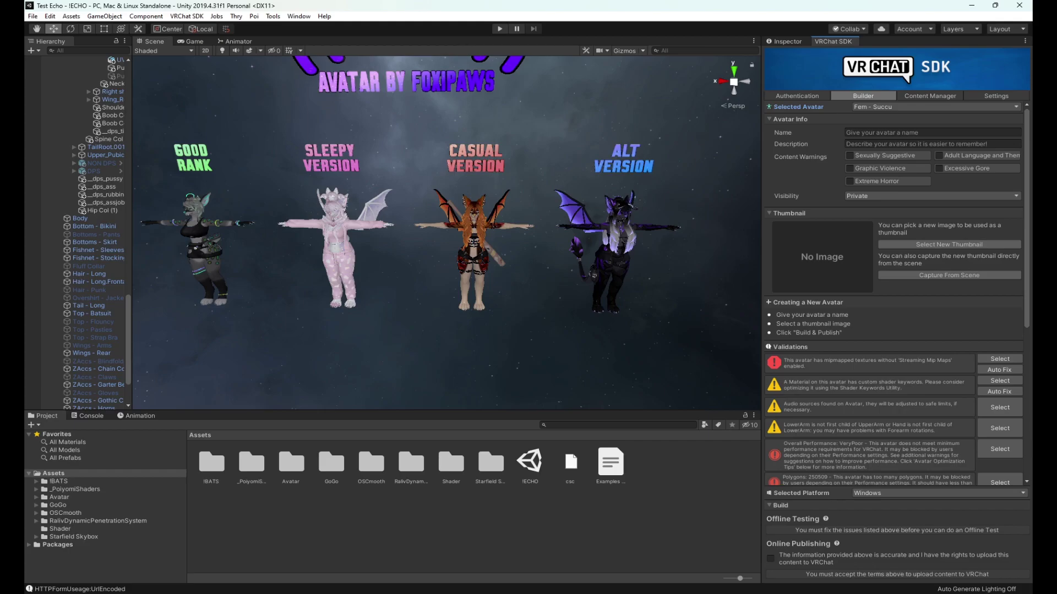
# Step: Name the avatar Test Echo - Succubus and enable the Sexually Suggestive content warning
pyautogui.click(932, 132)
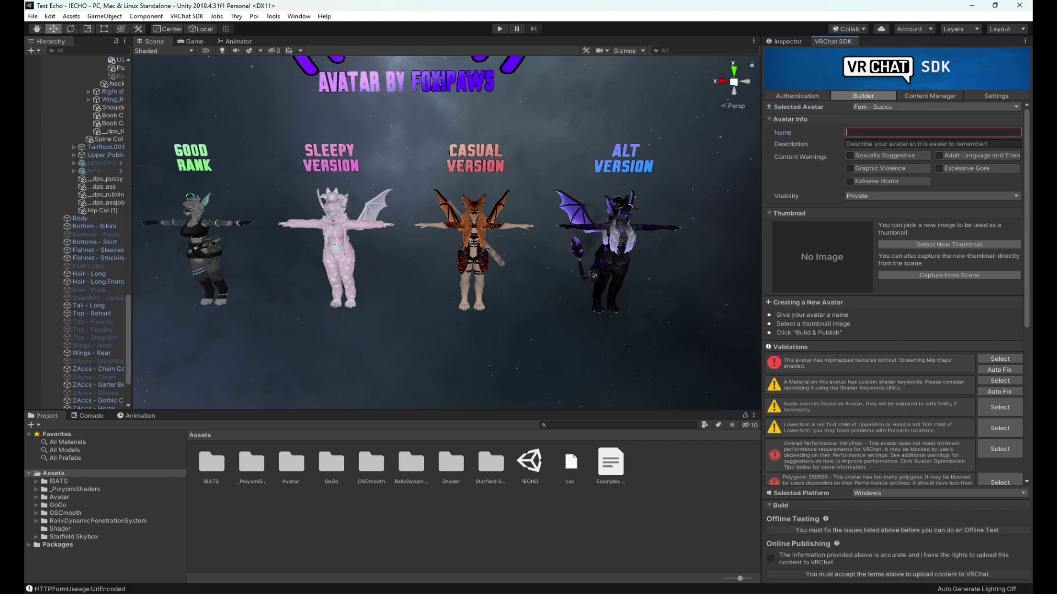
pyautogui.write('Test Echo - Succubus')
pyautogui.click(849, 155)
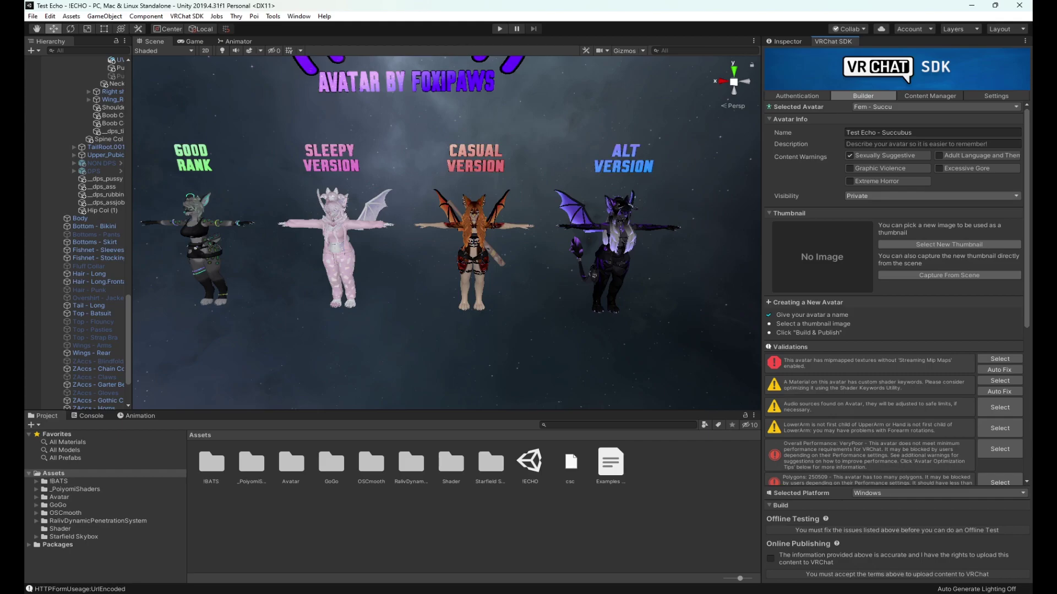
# Step: Capture the avatar's thumbnail from the scene, framing the Alt Version's upper body close up at an angle
pyautogui.moveTo(605, 248); pyautogui.dragTo(408, 237, button='middle')
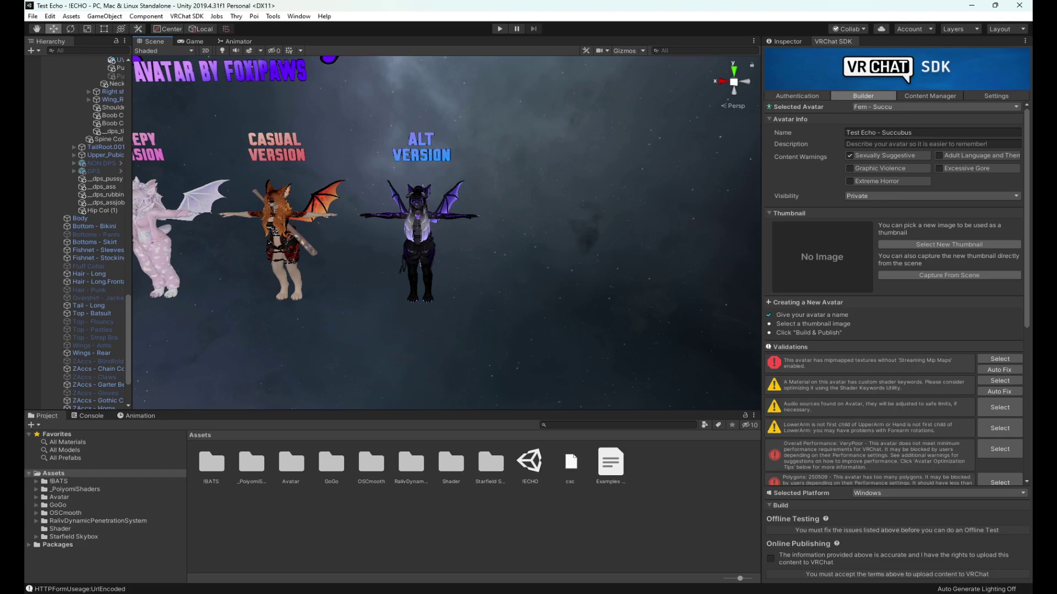
pyautogui.click(948, 275)
pyautogui.scroll(4, 446, 233)
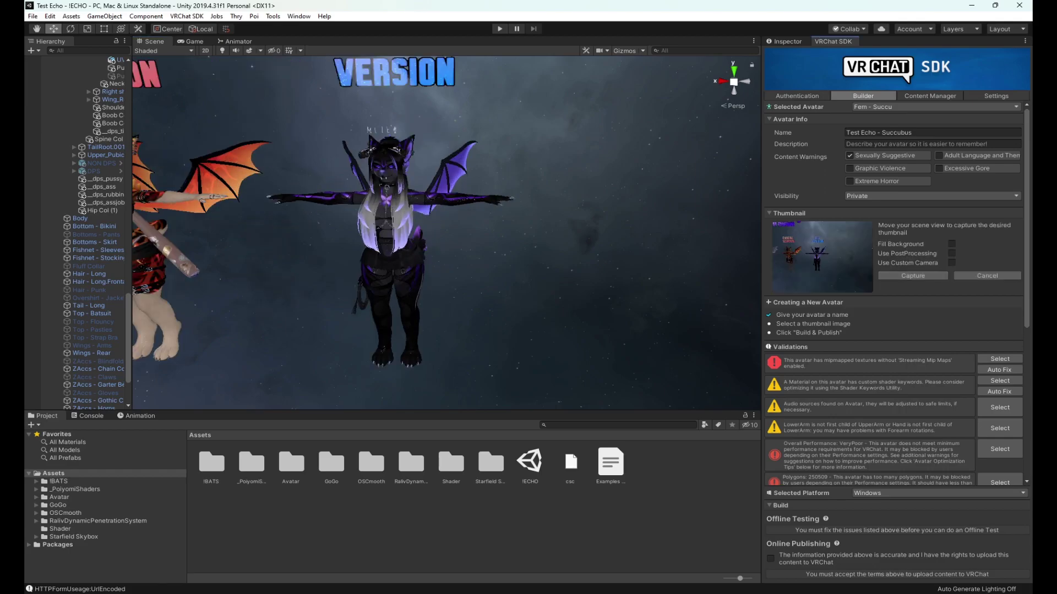
pyautogui.scroll(6, 418, 231)
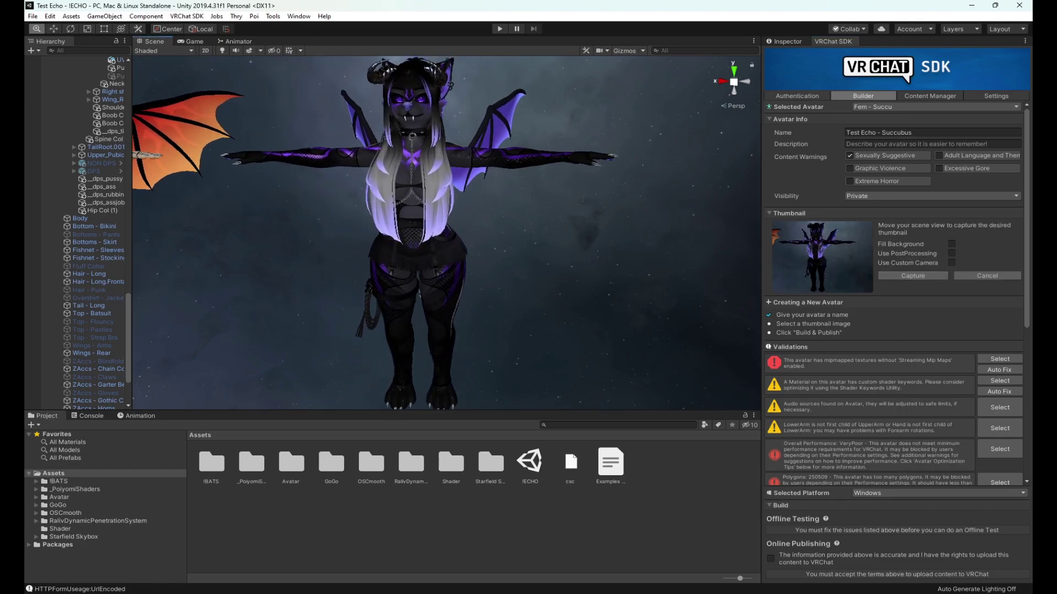
pyautogui.scroll(4, 418, 231)
pyautogui.moveTo(419, 231); pyautogui.dragTo(456, 377, button='middle')
pyautogui.scroll(-1, 456, 377)
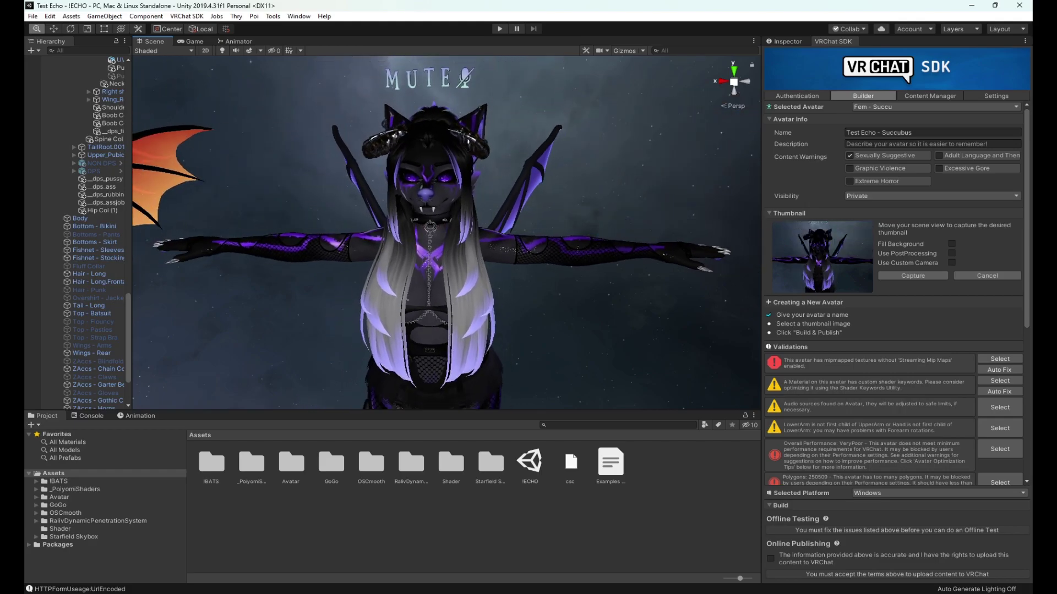
pyautogui.moveTo(429, 231); pyautogui.dragTo(483, 257, button='middle')
pyautogui.keyDown('alt'); pyautogui.moveTo(483, 257); pyautogui.dragTo(573, 257, button='right'); pyautogui.keyUp('alt')
pyautogui.keyDown('alt'); pyautogui.moveTo(447, 233); pyautogui.dragTo(567, 236); pyautogui.keyUp('alt')
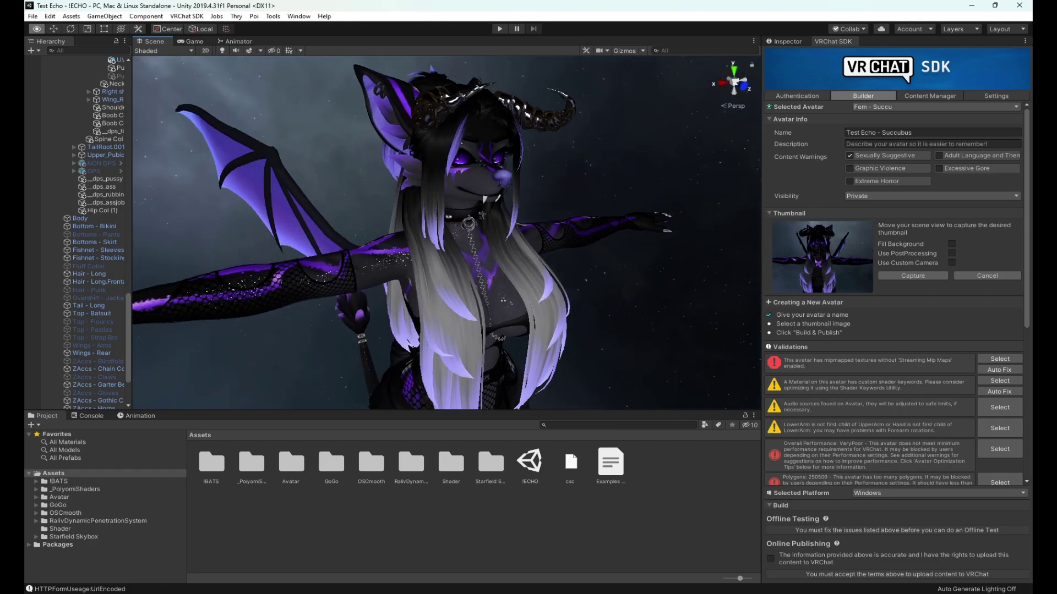
pyautogui.keyDown('alt'); pyautogui.moveTo(454, 100); pyautogui.dragTo(469, 100, button='right'); pyautogui.keyUp('alt')
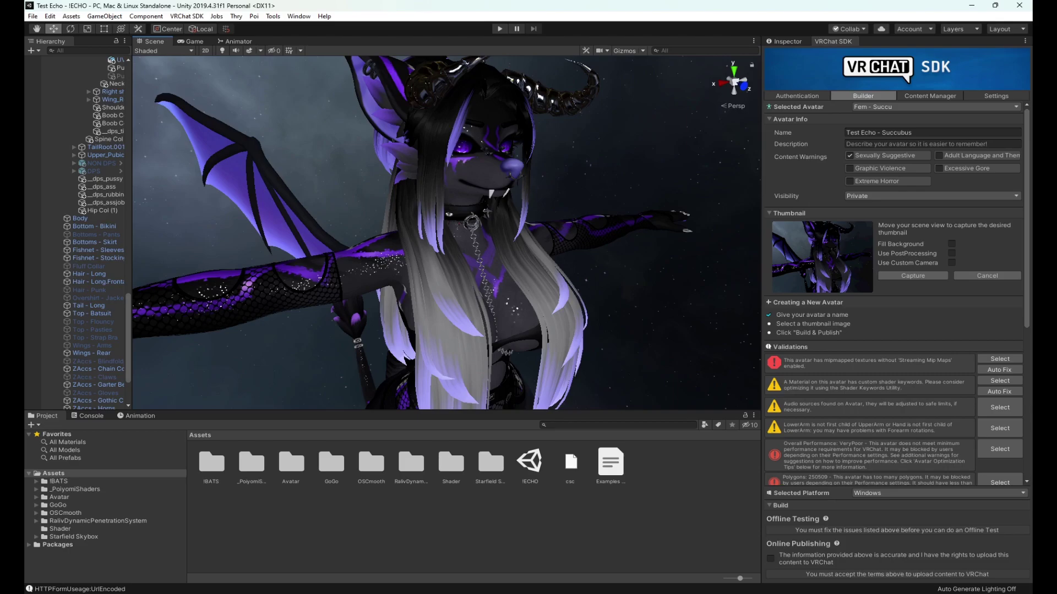
pyautogui.click(912, 275)
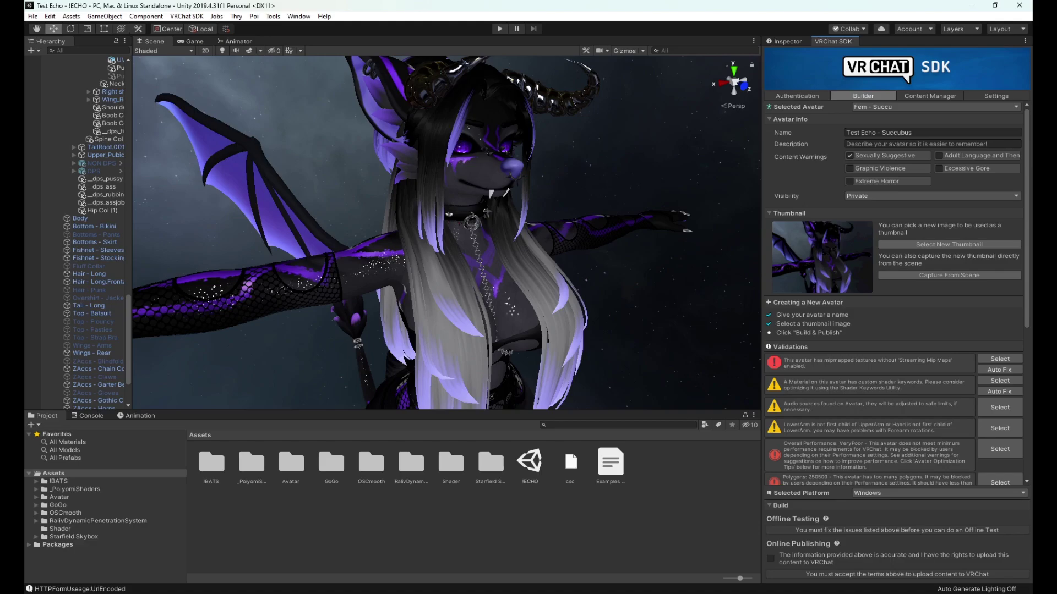
# Step: Auto-fix the Streaming Mip Maps validation error and accept the content rights statement for online publishing
pyautogui.scroll(-10, 894, 294)
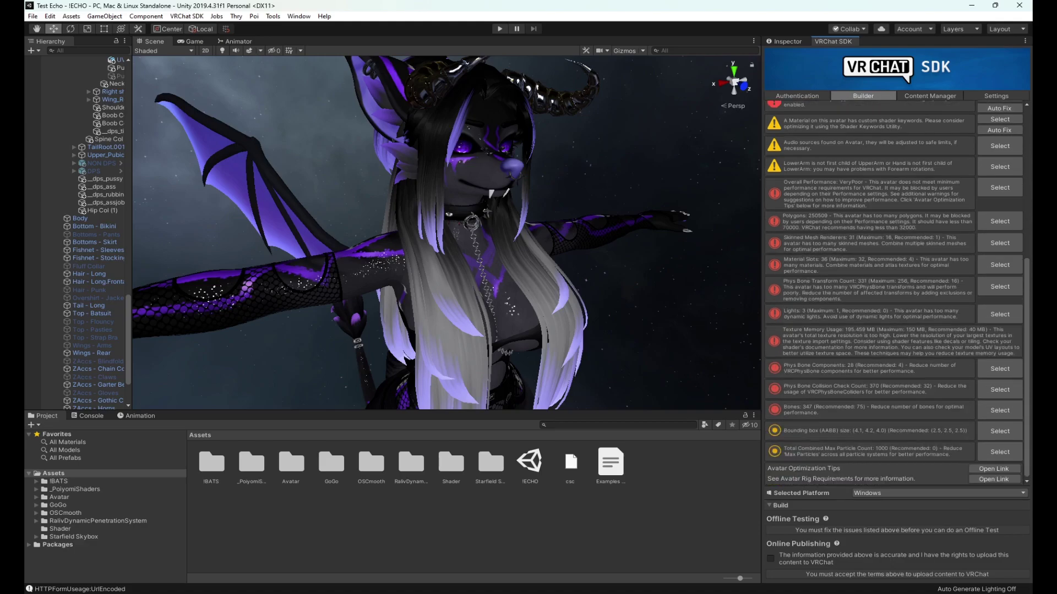
pyautogui.scroll(1, 894, 294)
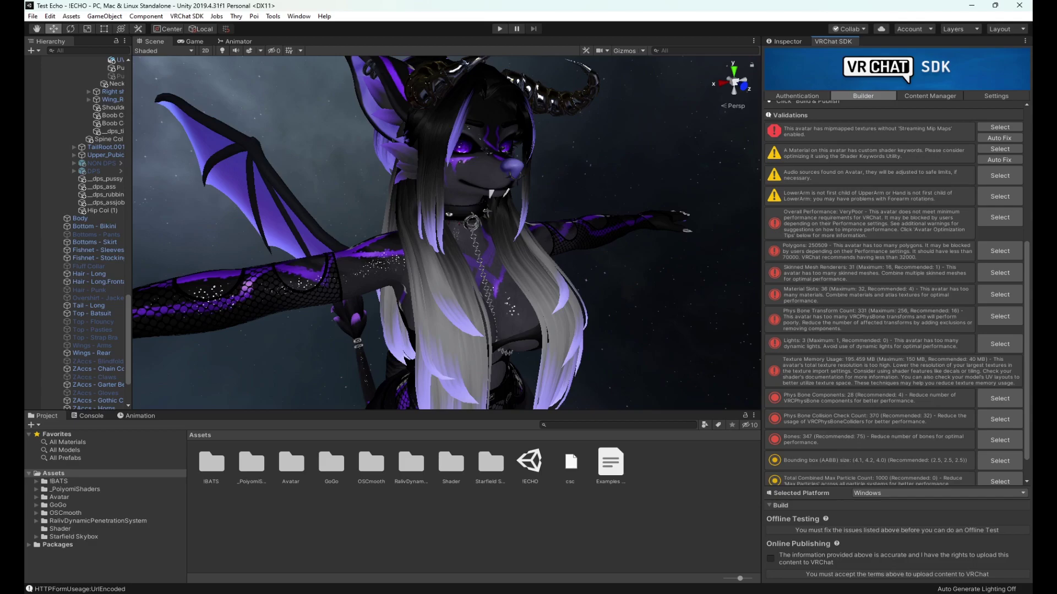
pyautogui.scroll(1, 894, 294)
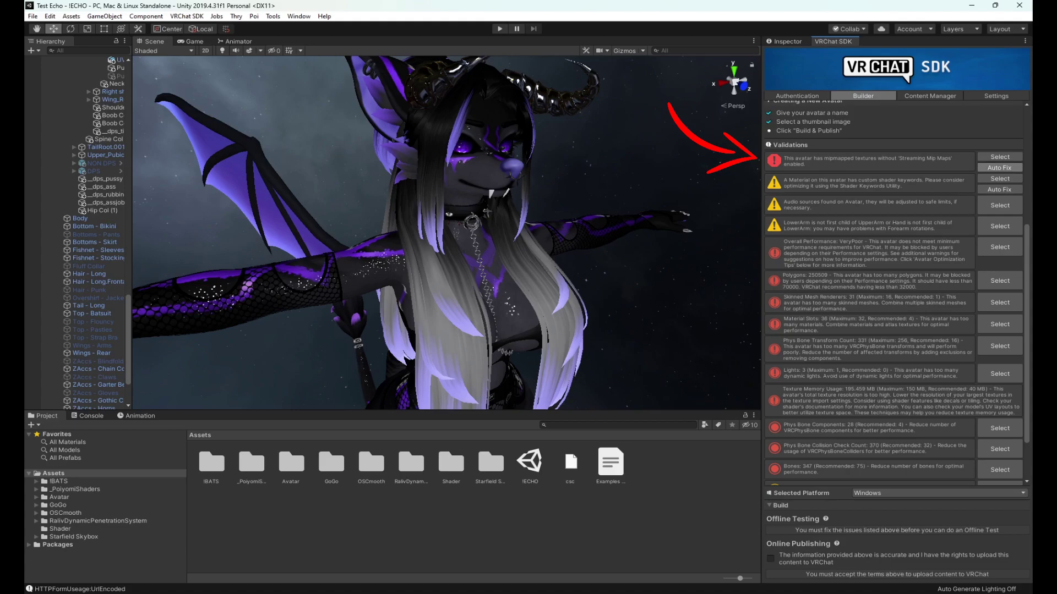
pyautogui.click(998, 167)
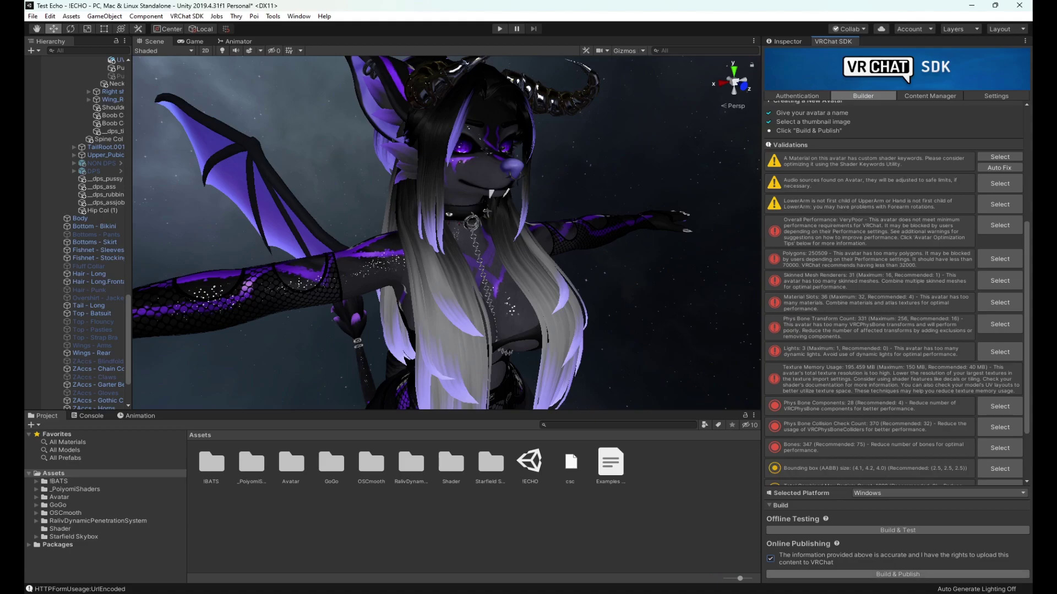
# Step: Review the avatar's info and validations, and build and publish it online for Windows
pyautogui.scroll(5, 896, 291)
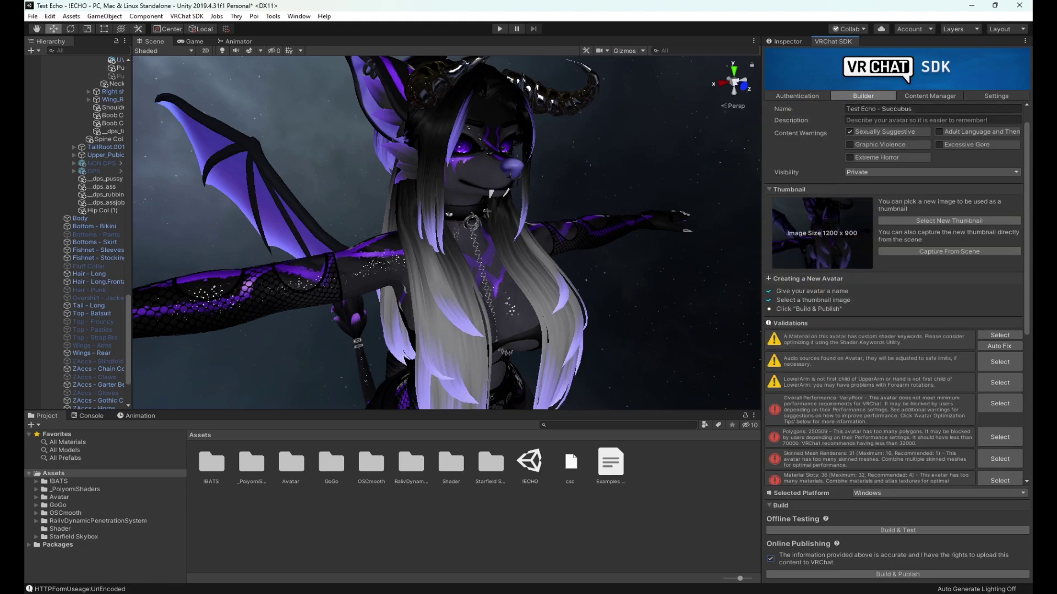
pyautogui.scroll(-3, 897, 292)
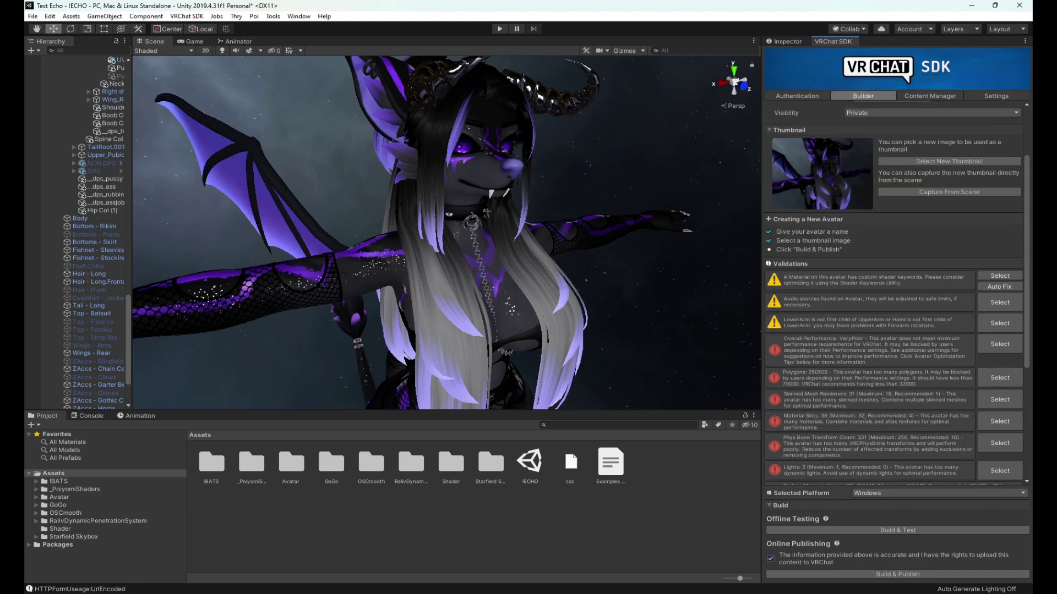
pyautogui.scroll(-10, 897, 291)
pyautogui.click(897, 574)
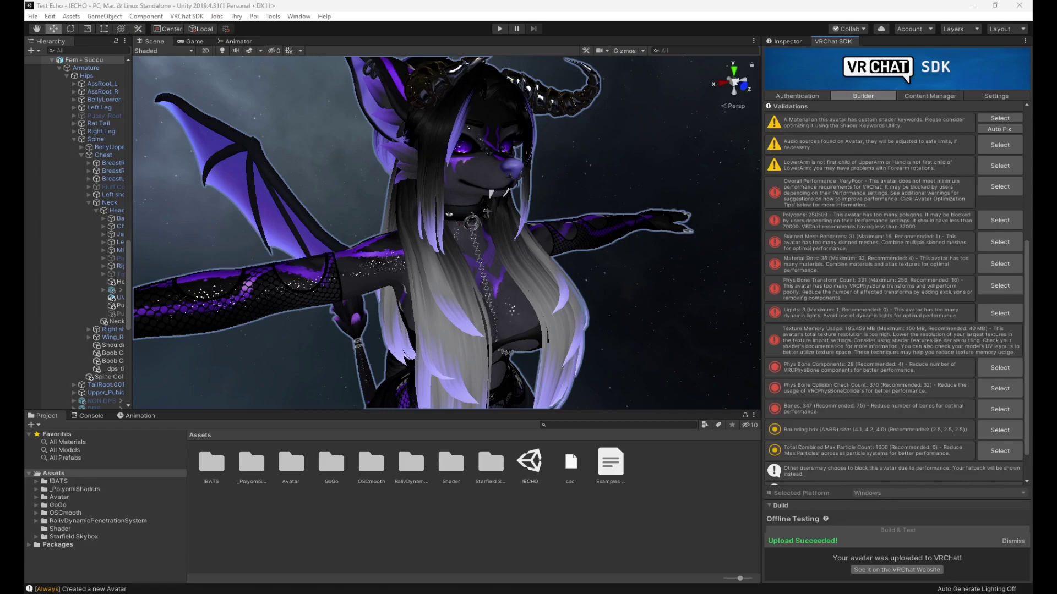
# Step: Check the Content Manager's avatar list for the uploaded Test Echo - Succubus and return to the avatar settings
pyautogui.click(929, 95)
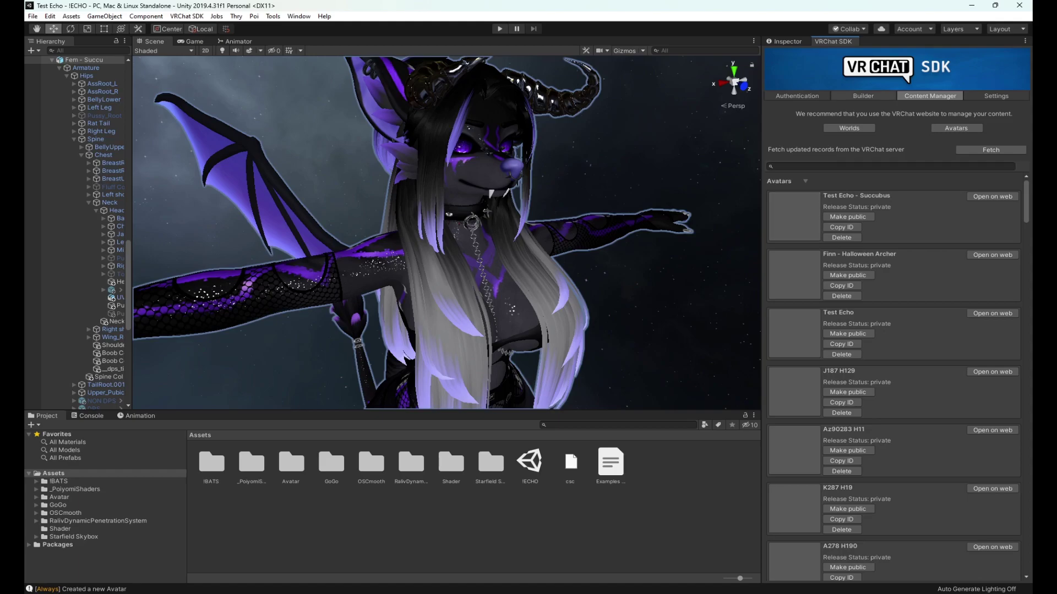
pyautogui.click(796, 96)
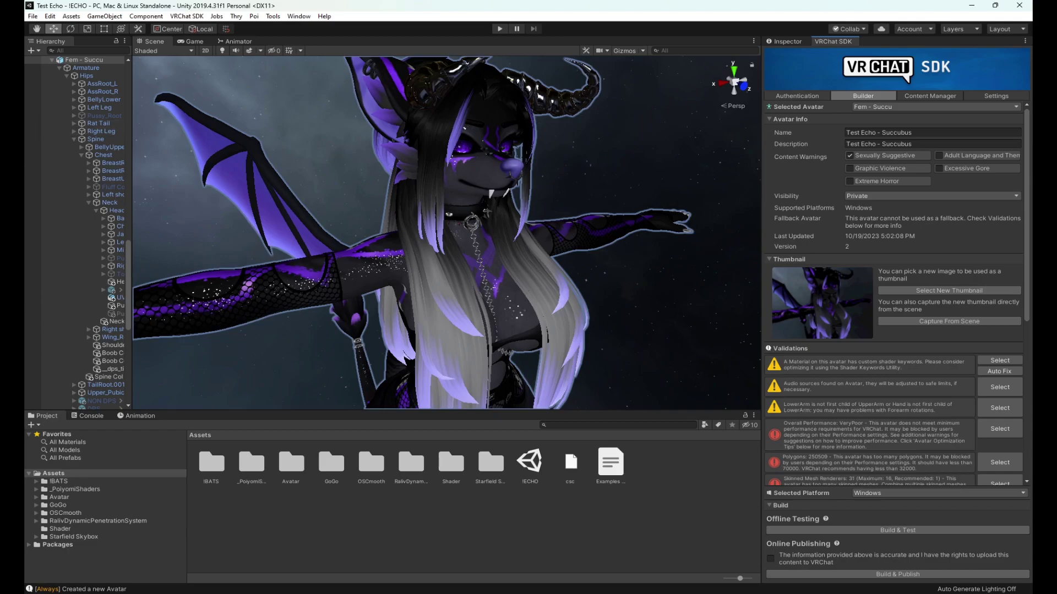
# Step: Examine the Android platform options in the Build Settings and close the dialog without switching platform
pyautogui.click(32, 16)
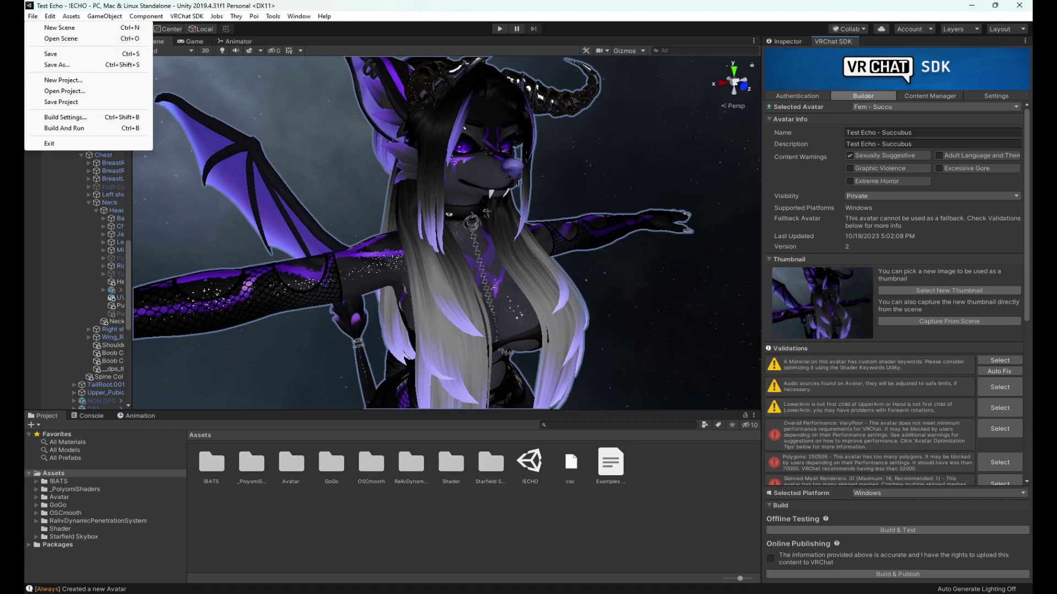
pyautogui.press('Escape')
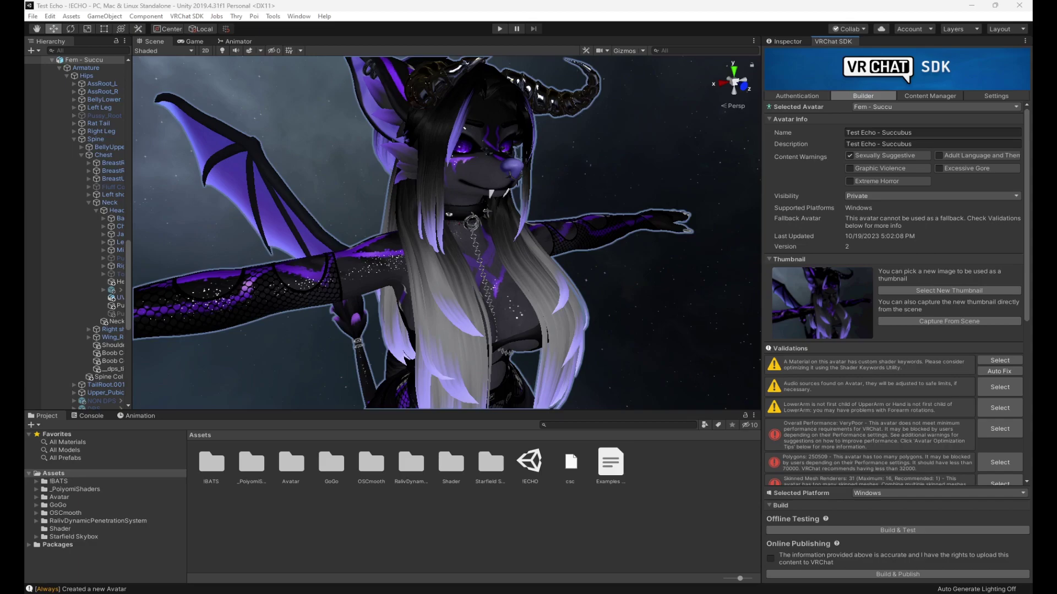
pyautogui.click(33, 16)
pyautogui.click(47, 116)
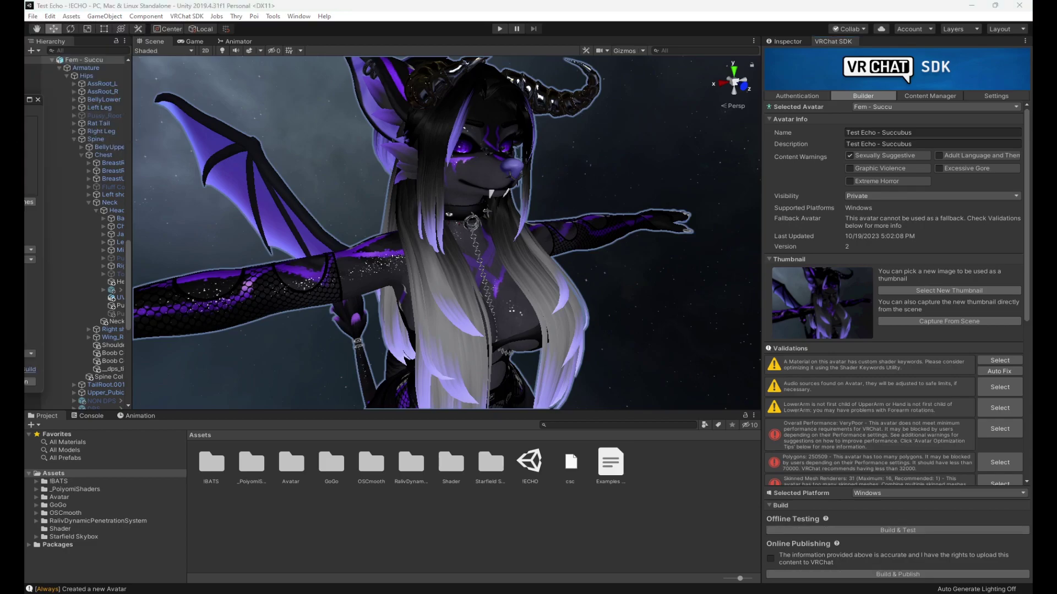
pyautogui.click(259, 216)
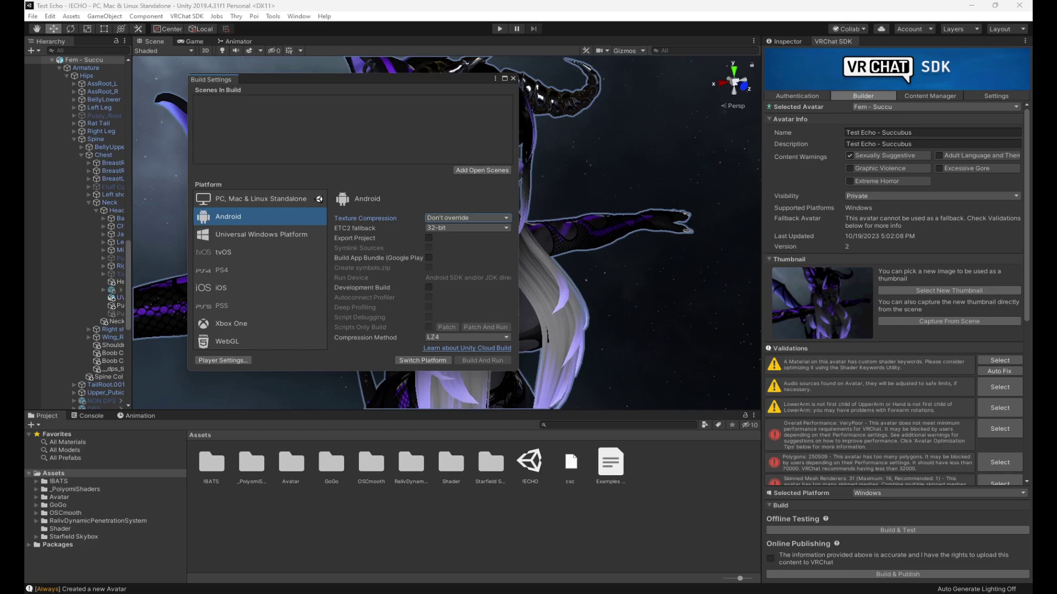
pyautogui.click(512, 78)
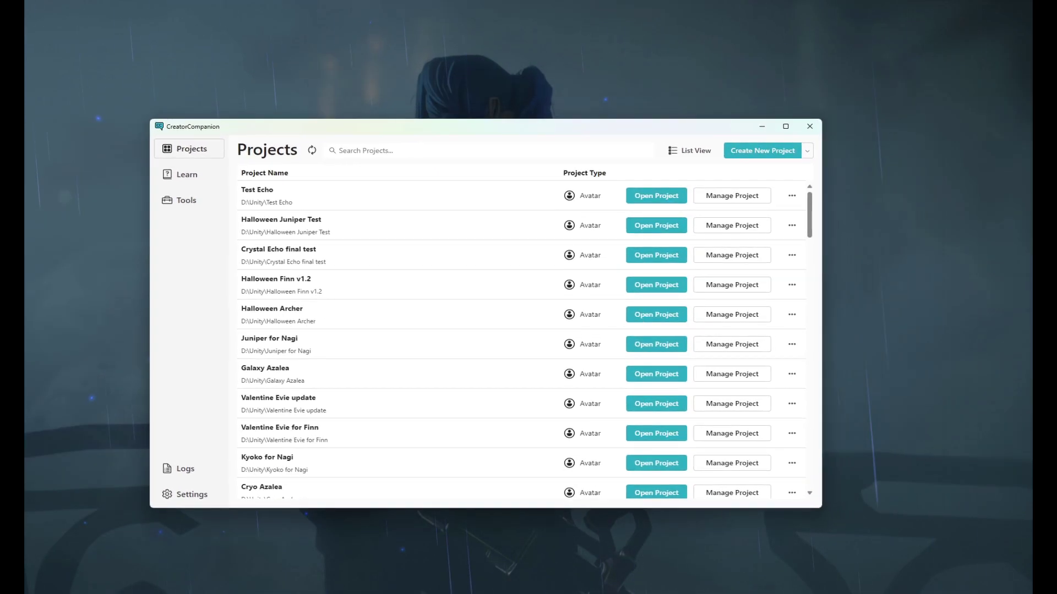
# Step: In Creator Companion, create a new Avatar Project named Test Echo - Quest in D:\Unity and open it in Unity
pyautogui.click(762, 150)
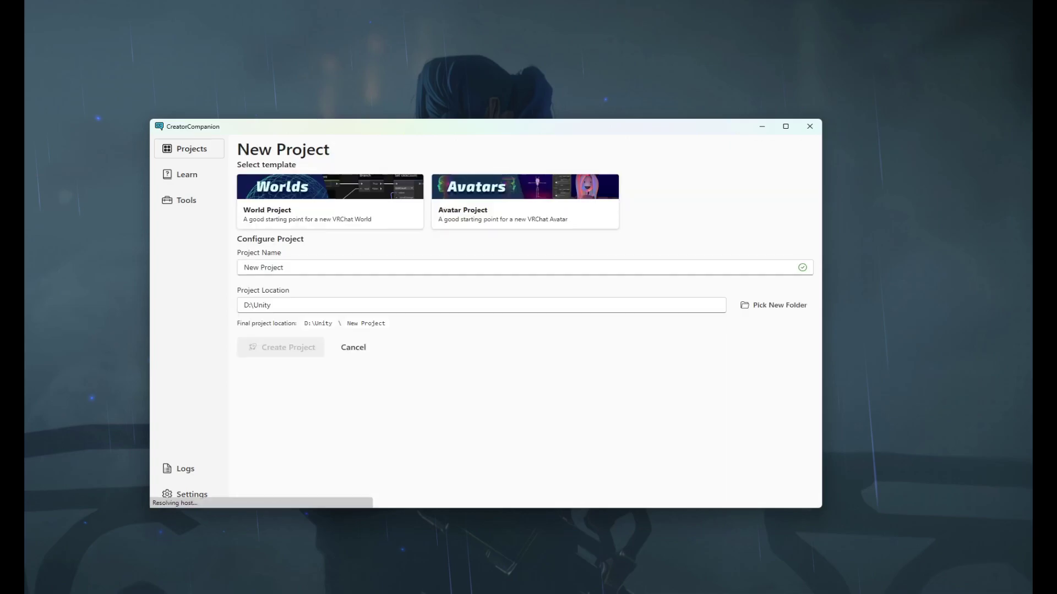
pyautogui.click(525, 201)
pyautogui.tripleClick(263, 268)
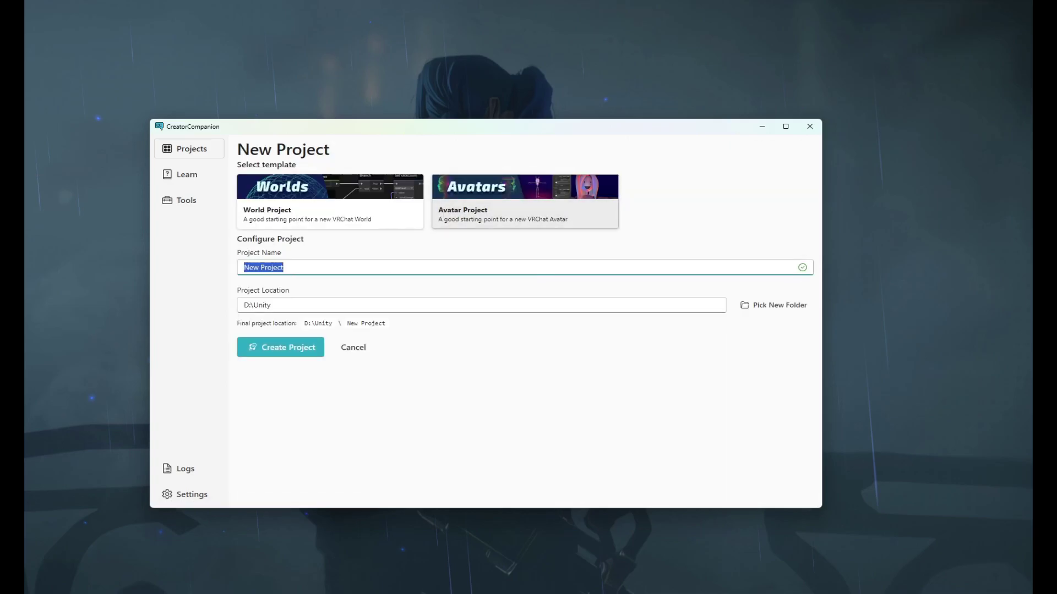
pyautogui.write('Te')
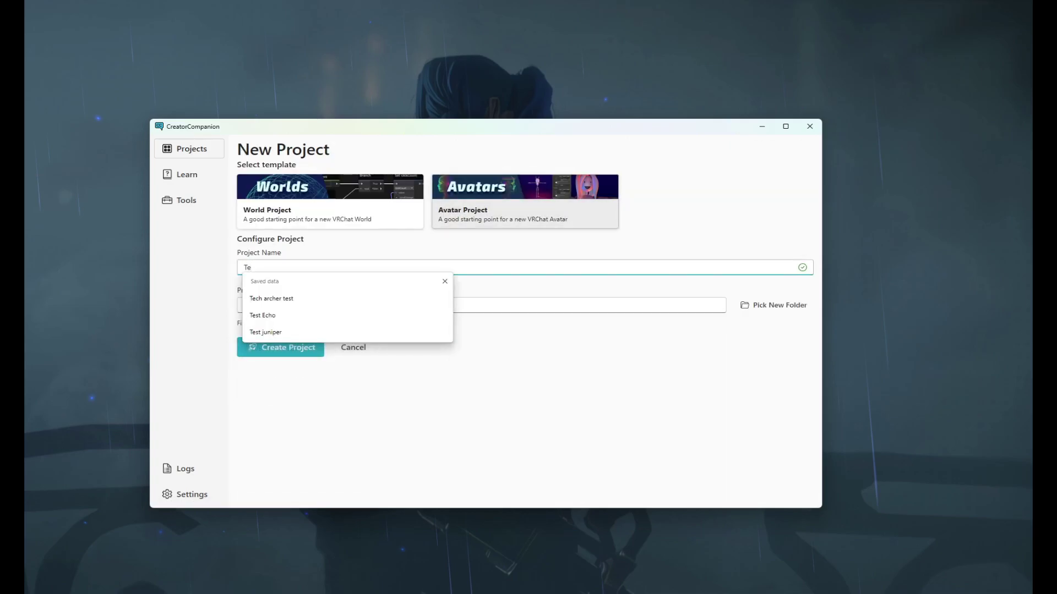
pyautogui.write('sh')
pyautogui.press('BackSpace')
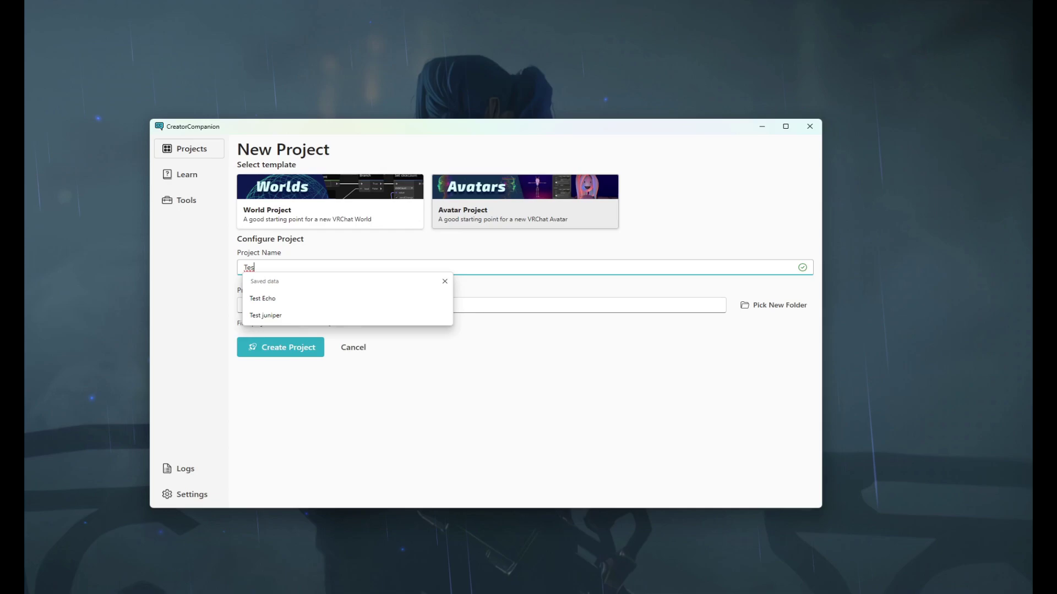
pyautogui.write('t Echo - Qu')
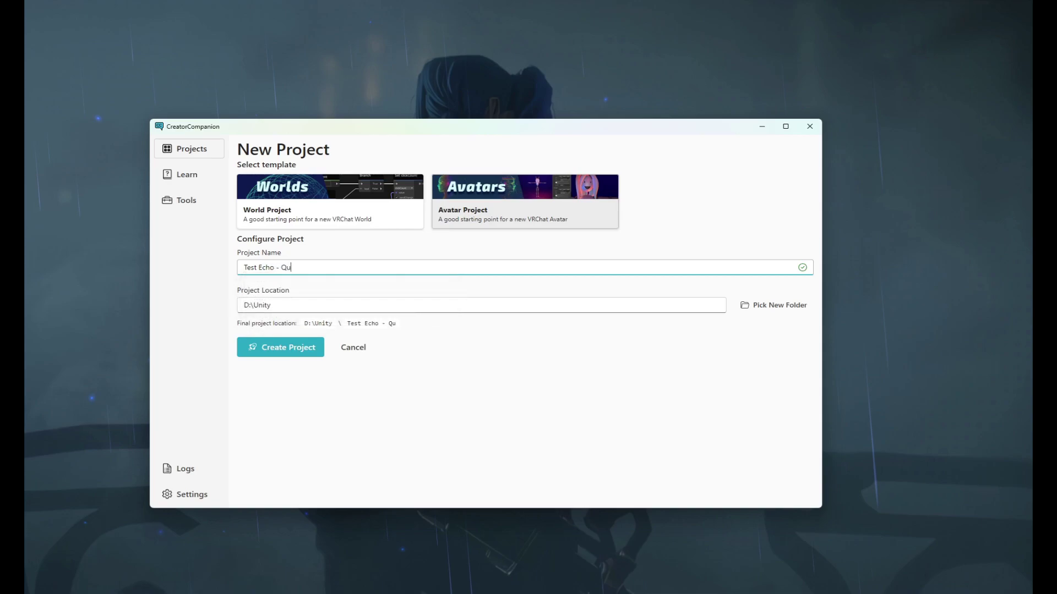
pyautogui.write('est')
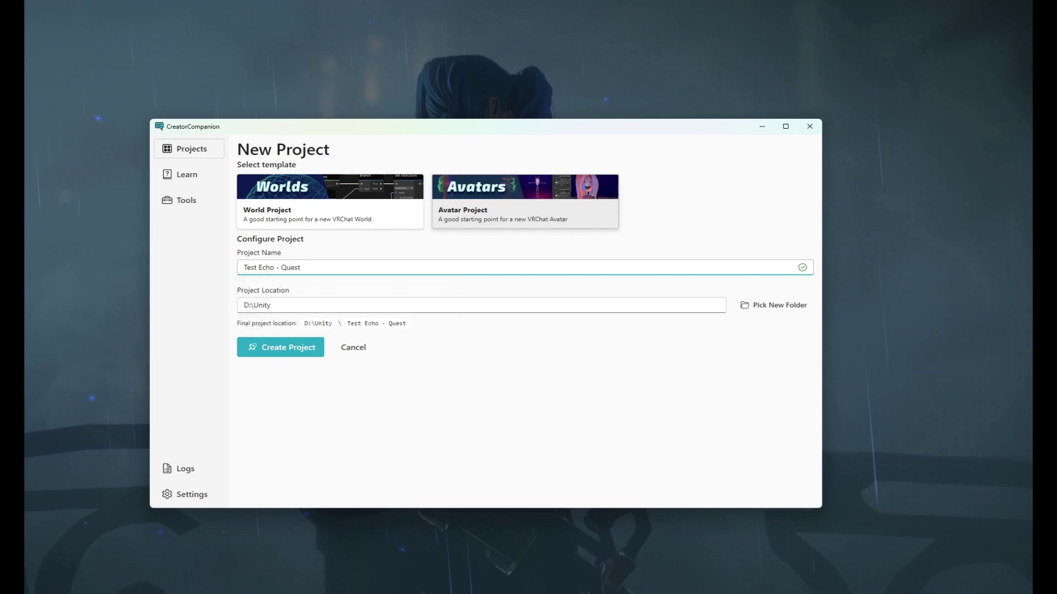
pyautogui.click(280, 347)
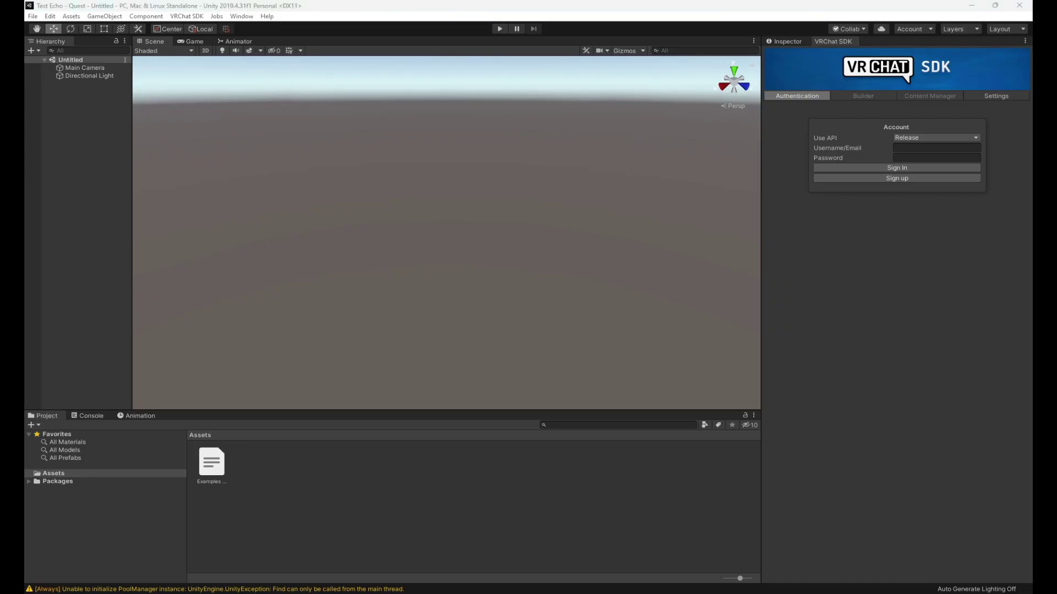
# Step: Import the whole Echo QUEST V1.5 package from Folder for test run into the new project's Assets
pyautogui.moveTo(24, 108); pyautogui.dragTo(454, 29)
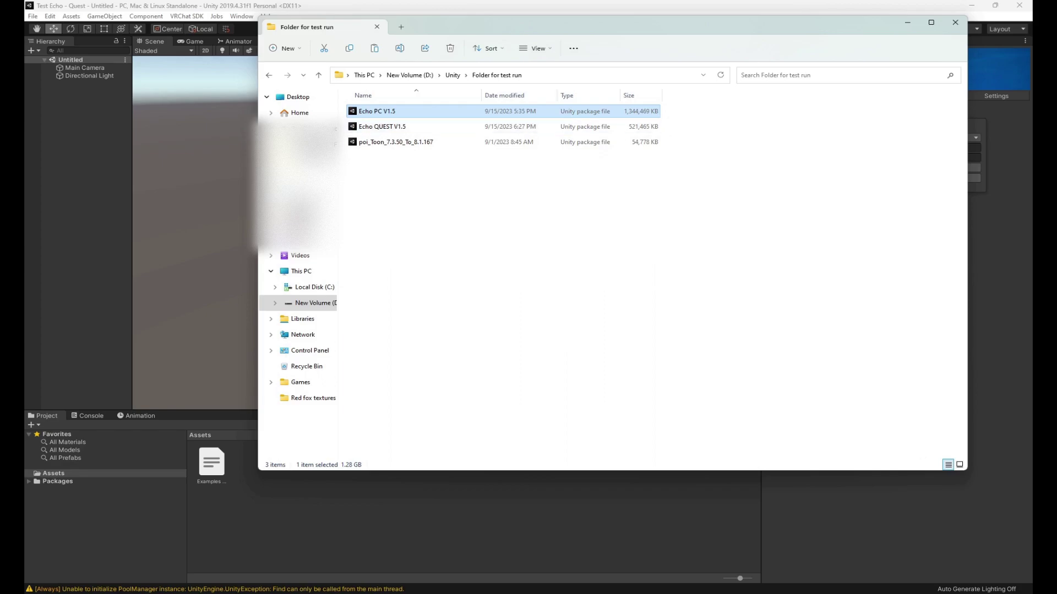
pyautogui.click(382, 126)
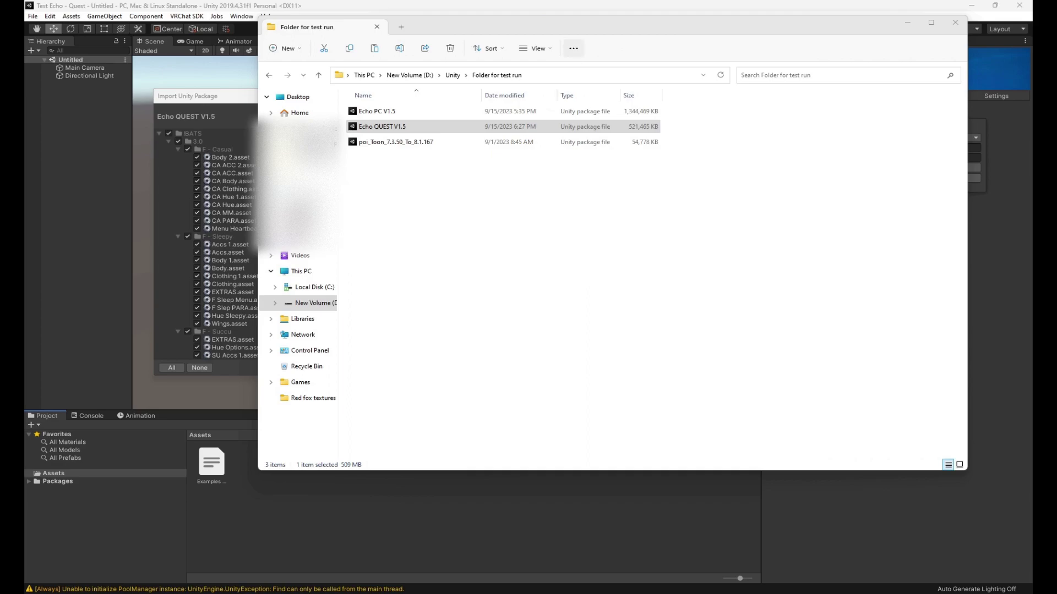
pyautogui.moveTo(583, 32); pyautogui.dragTo(0, 66)
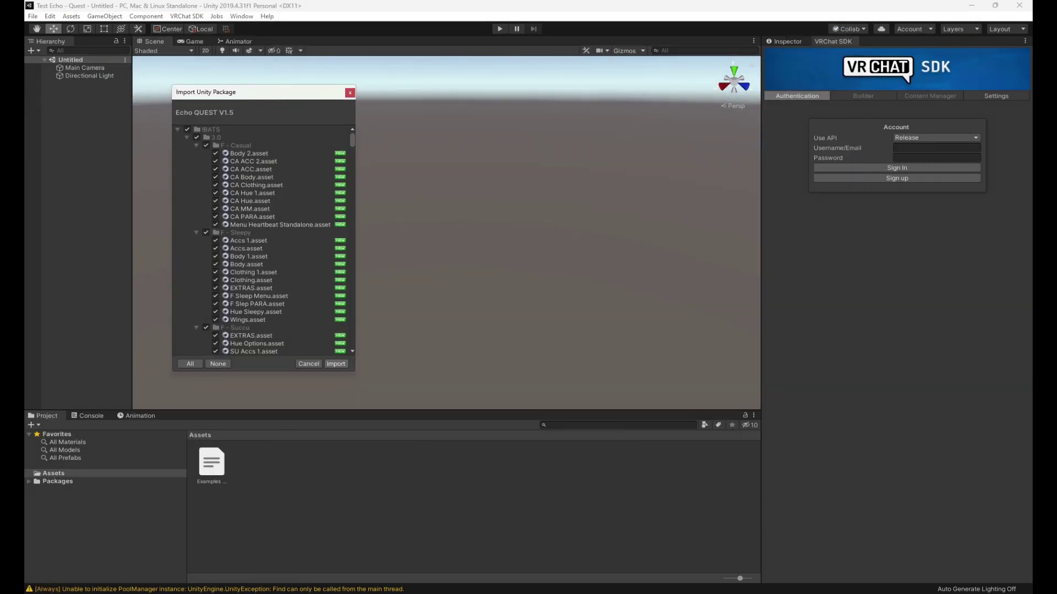
pyautogui.press('Return')
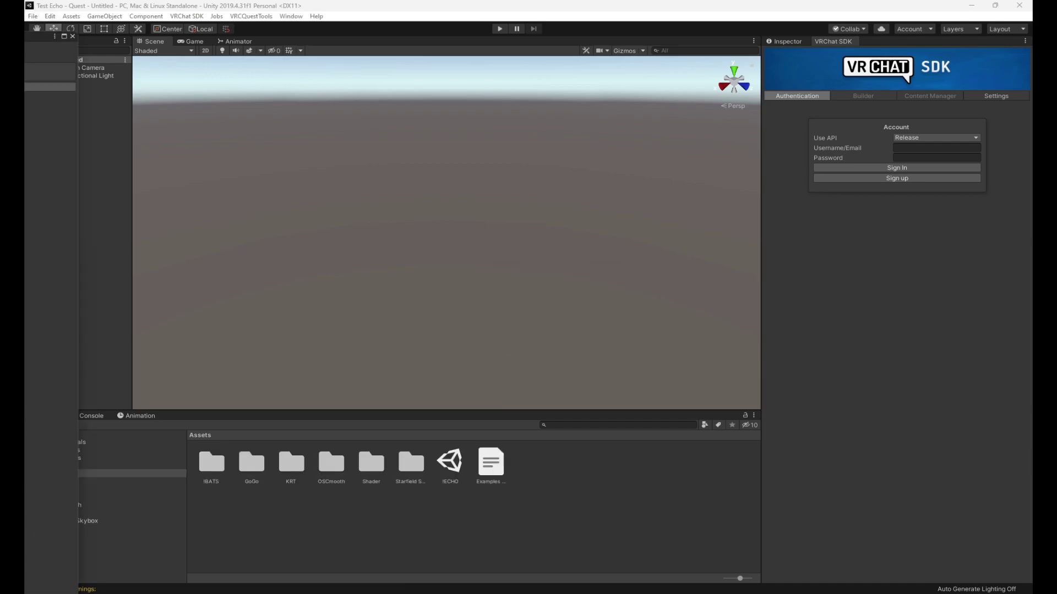
# Step: Set the Android texture compression to ASTC in Unity Settings for Quest and close that window
pyautogui.moveTo(38, 36); pyautogui.dragTo(81, 83)
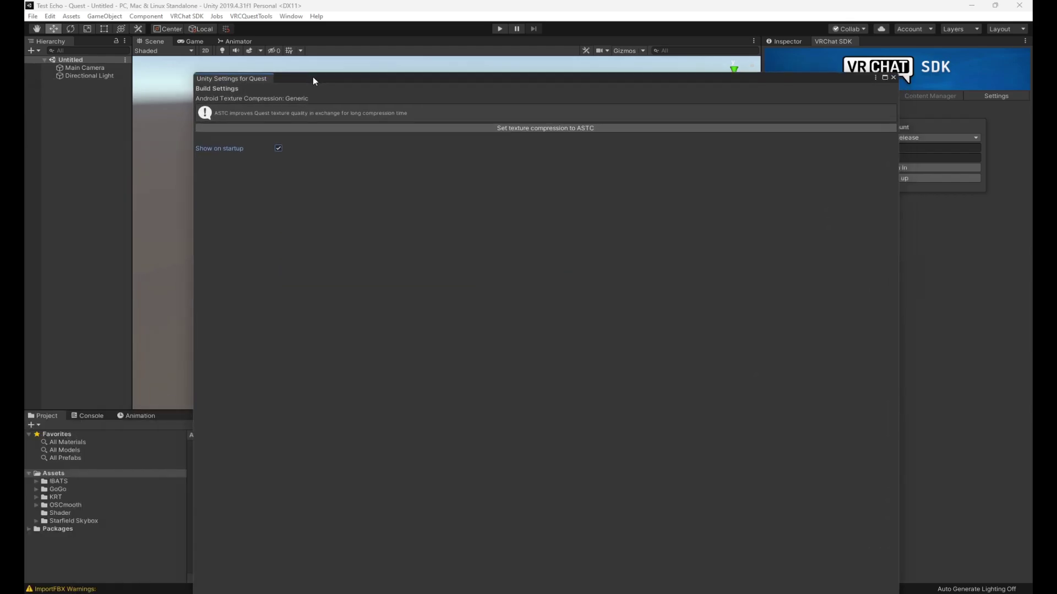
pyautogui.moveTo(314, 81); pyautogui.dragTo(253, 38)
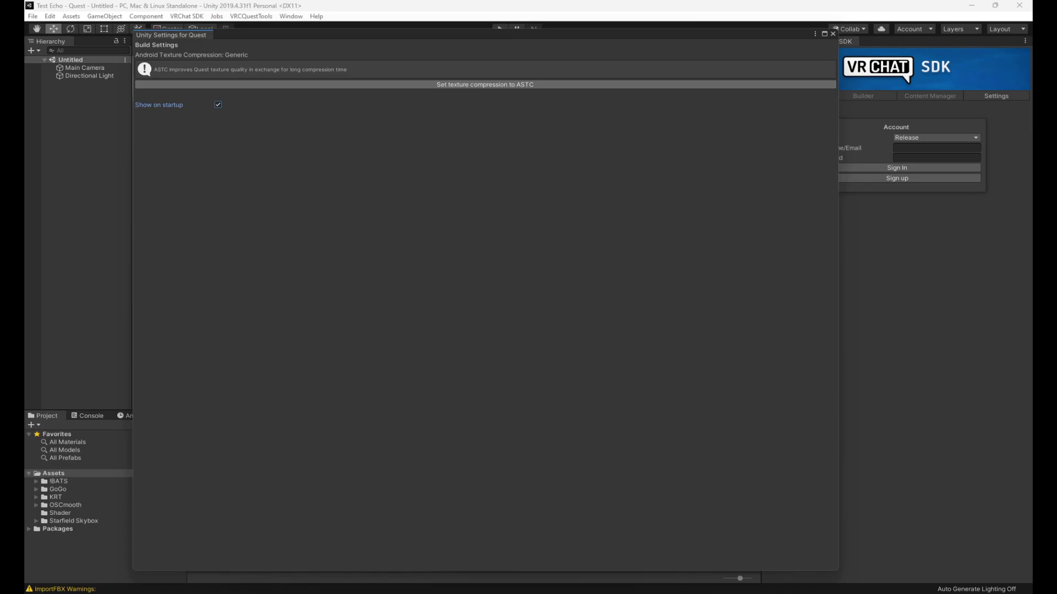
pyautogui.click(485, 85)
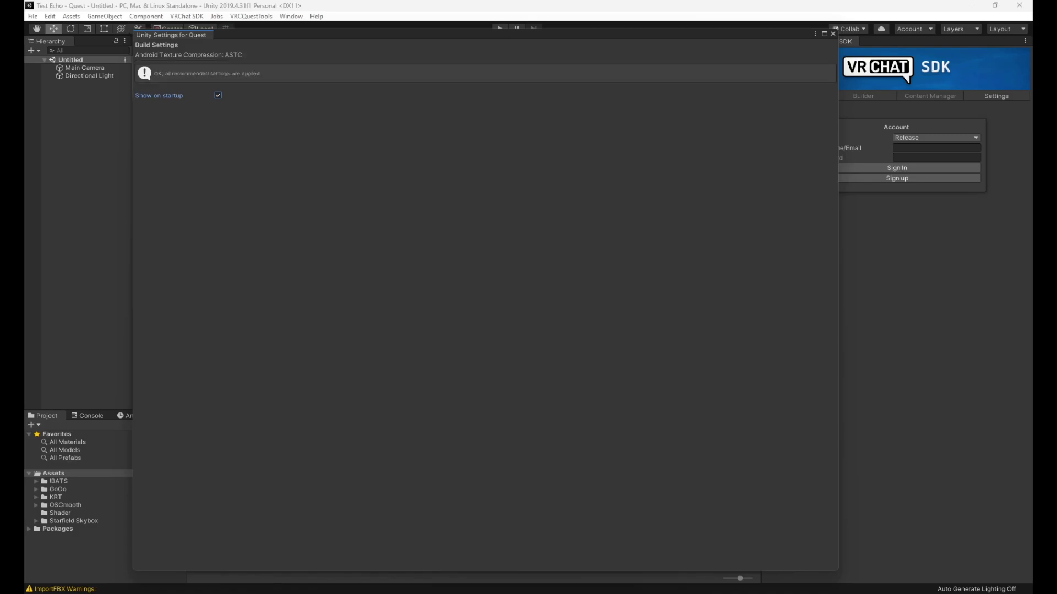
pyautogui.click(832, 33)
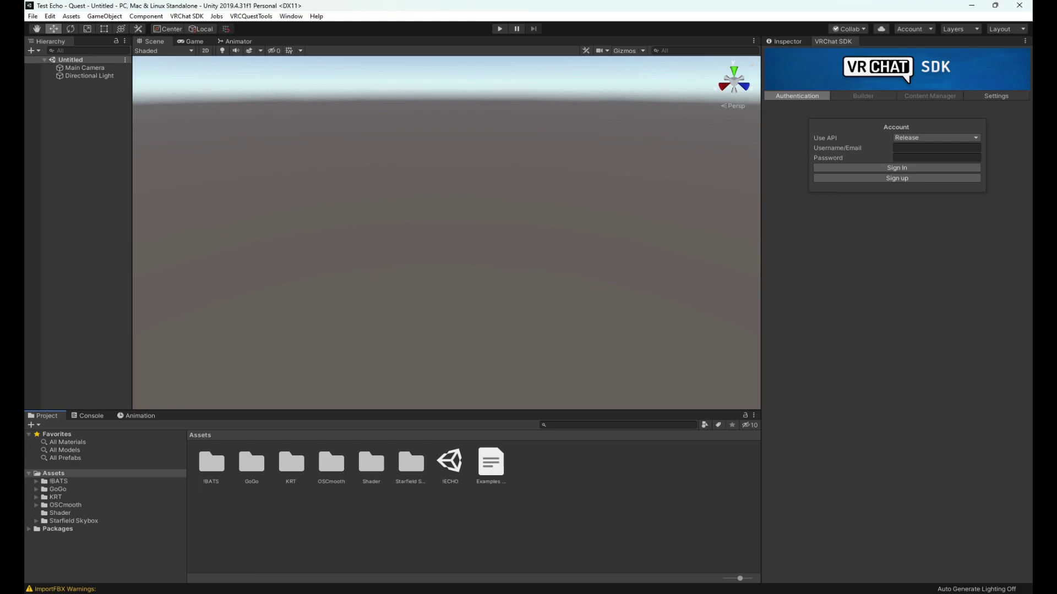
# Step: Open the !ECHO scene from Assets and view the Alt Version avatar up close
pyautogui.click(450, 463)
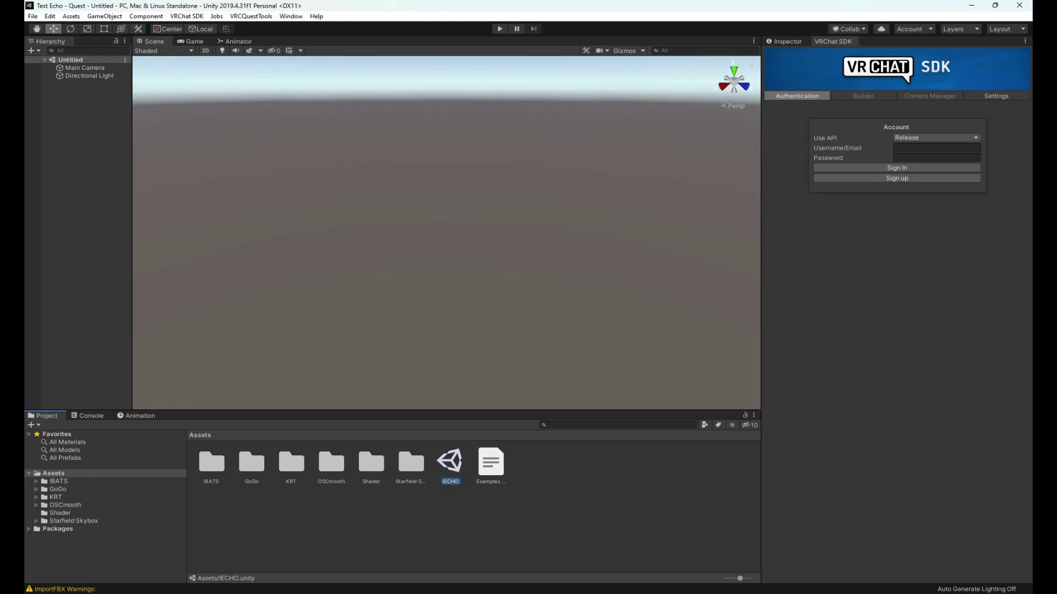
pyautogui.scroll(8, 446, 232)
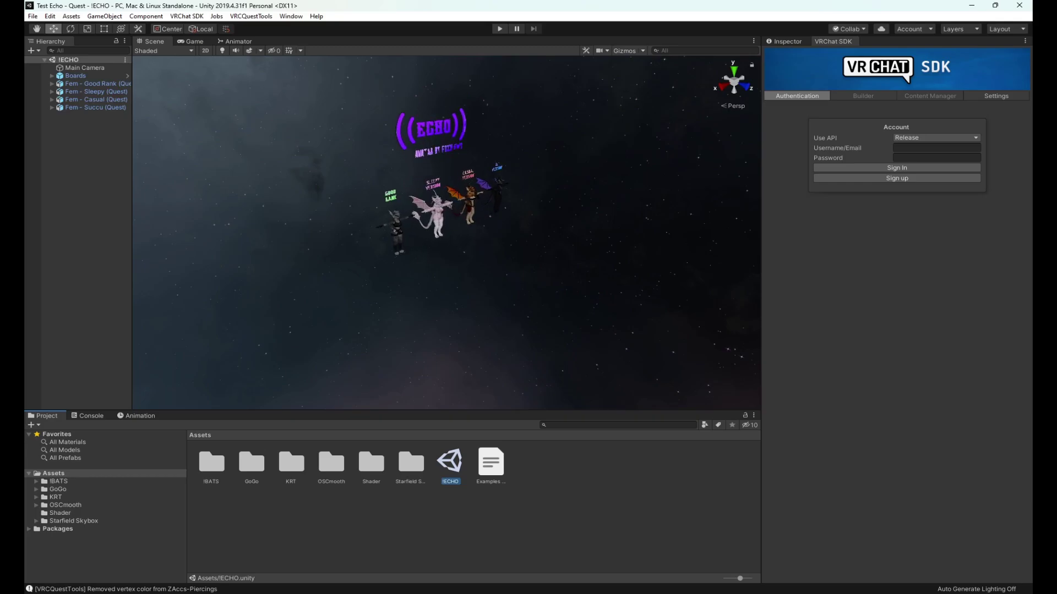
pyautogui.scroll(5, 446, 232)
pyautogui.press('d')
pyautogui.moveTo(446, 233); pyautogui.dragTo(474, 213, button='right')
pyautogui.press('a')
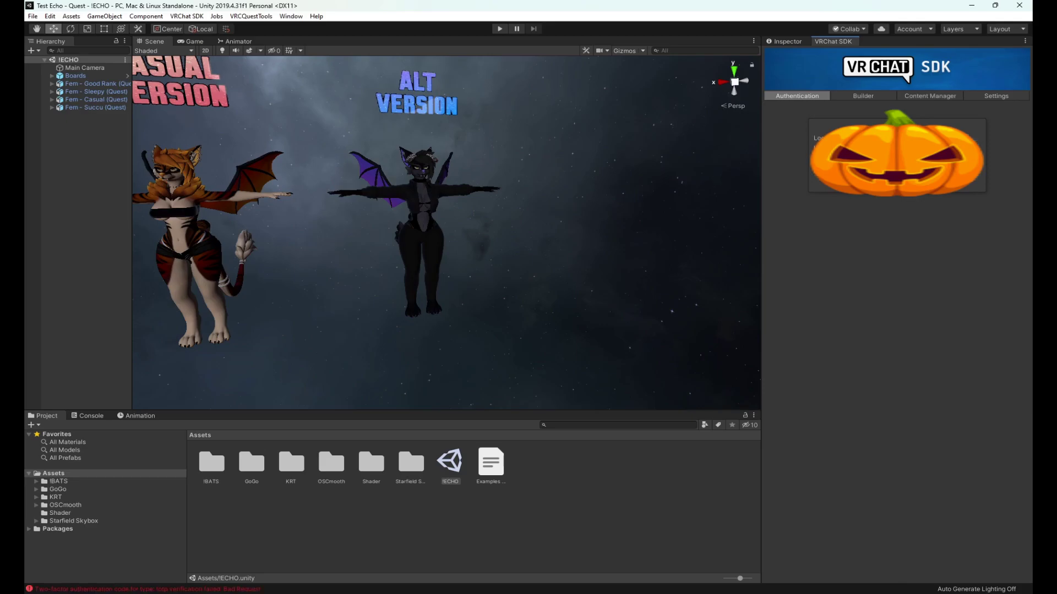
# Step: Switch the VRChat SDK Builder's selected platform from Windows to Android and confirm the switch
pyautogui.click(863, 96)
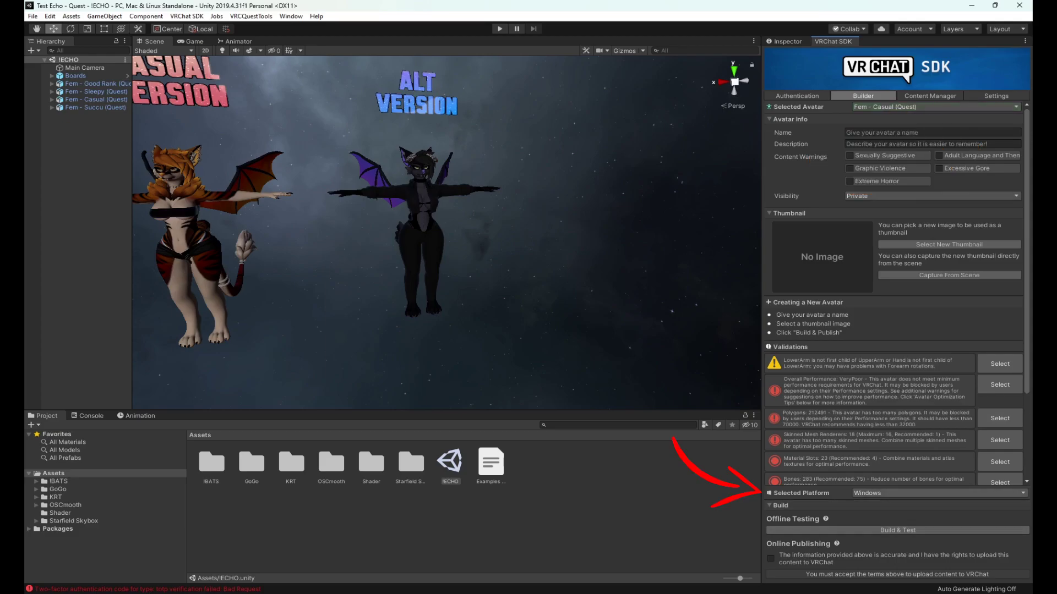
pyautogui.click(939, 493)
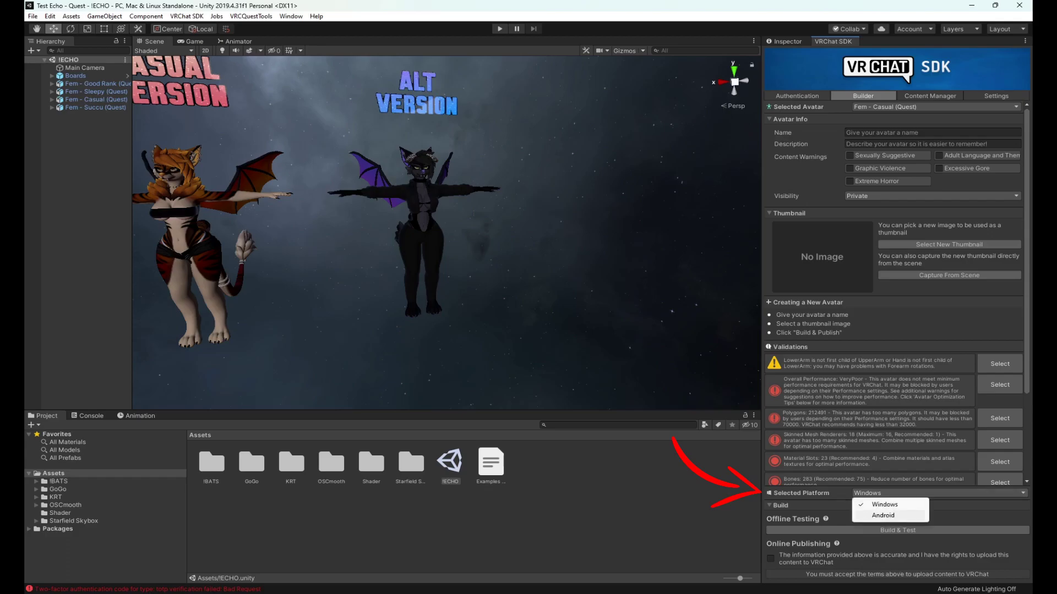
pyautogui.click(883, 515)
pyautogui.click(558, 321)
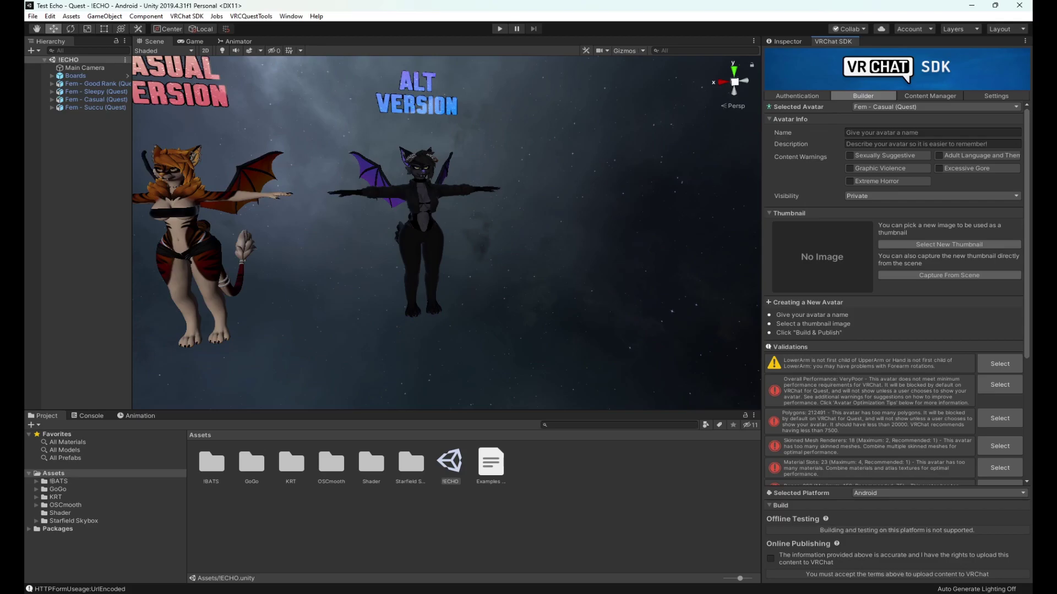
# Step: Copy the blueprint ID of the uploaded Test Echo - Succubus and attach it to Fem - Succu (Quest) in its Pipeline Manager
pyautogui.click(930, 96)
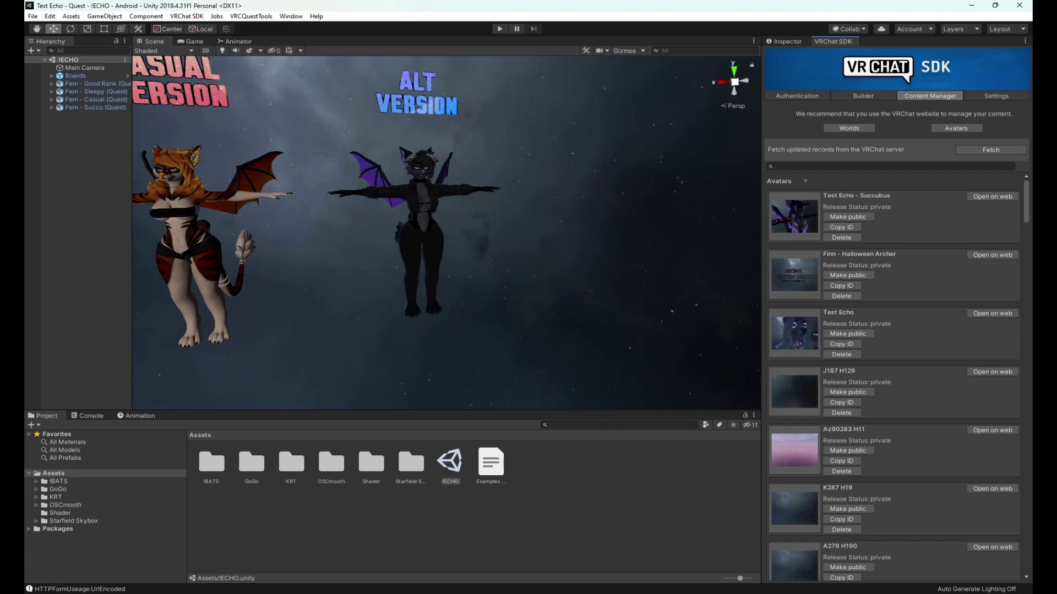
pyautogui.moveTo(132, 107); pyautogui.dragTo(213, 108)
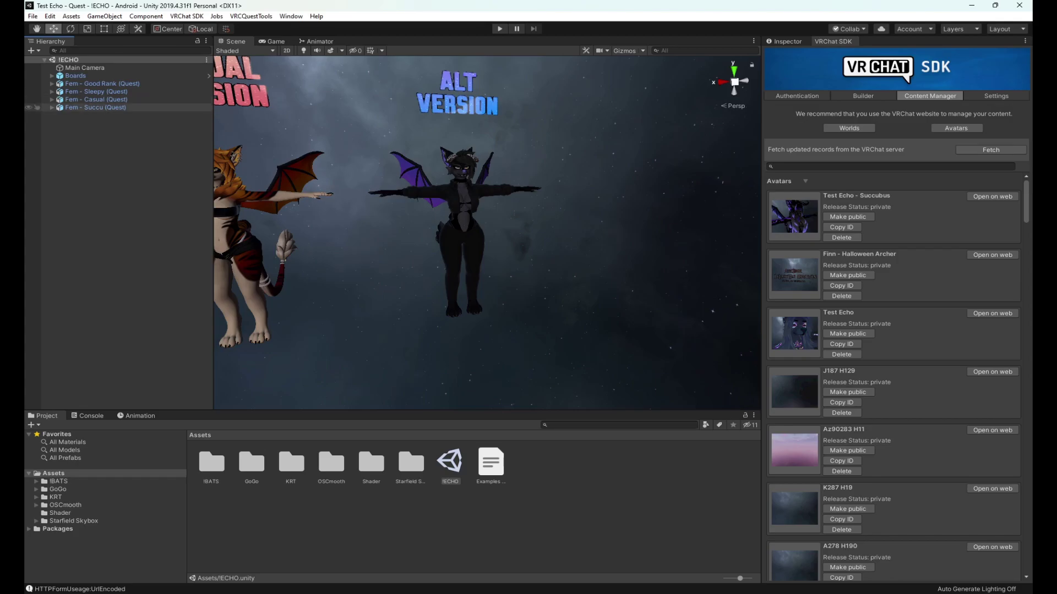
pyautogui.click(96, 107)
pyautogui.click(787, 41)
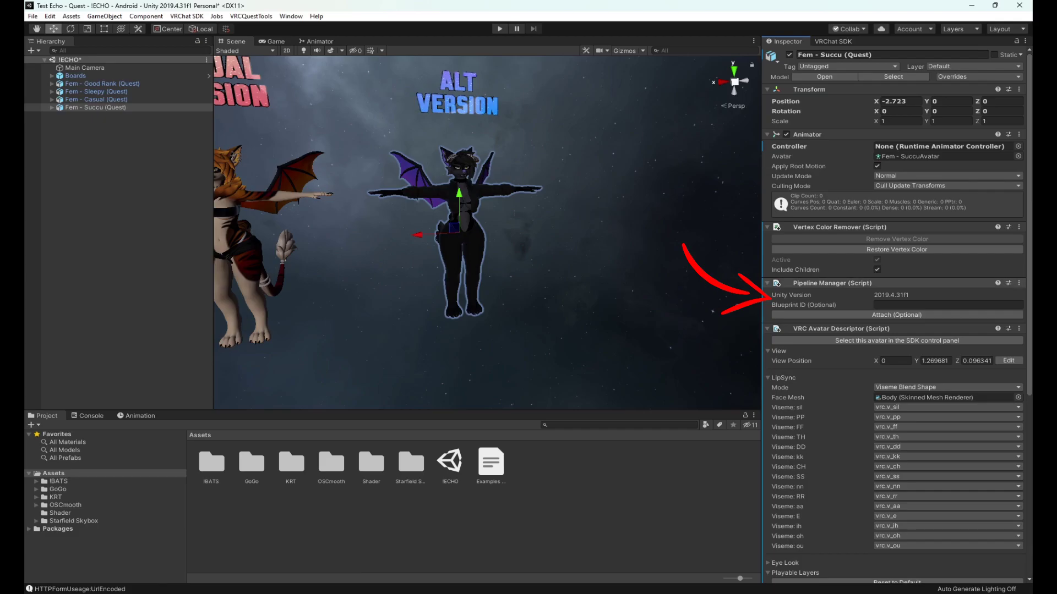
pyautogui.scroll(-10, 894, 308)
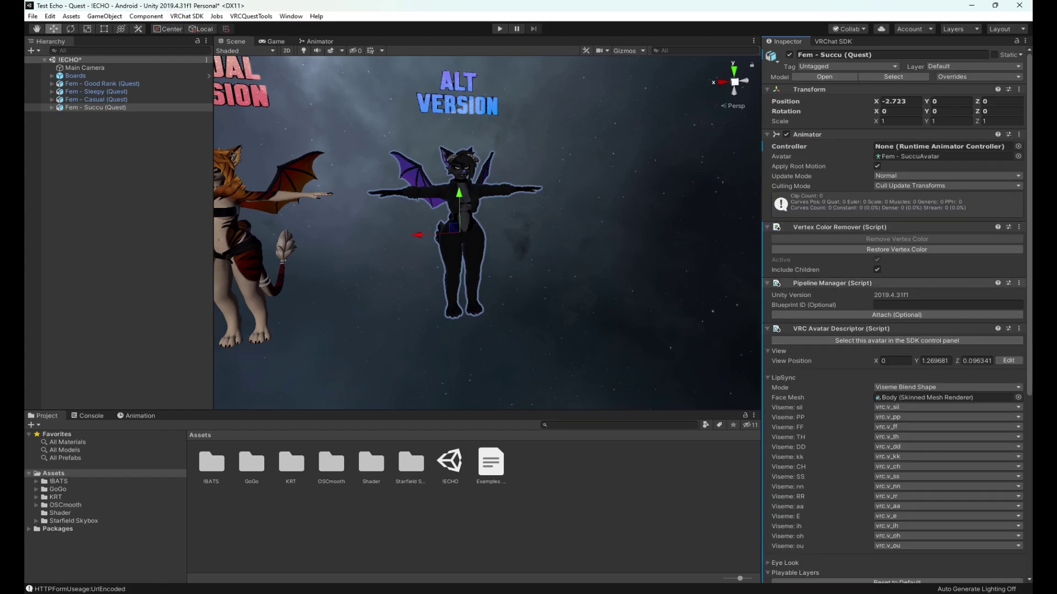
pyautogui.click(876, 304)
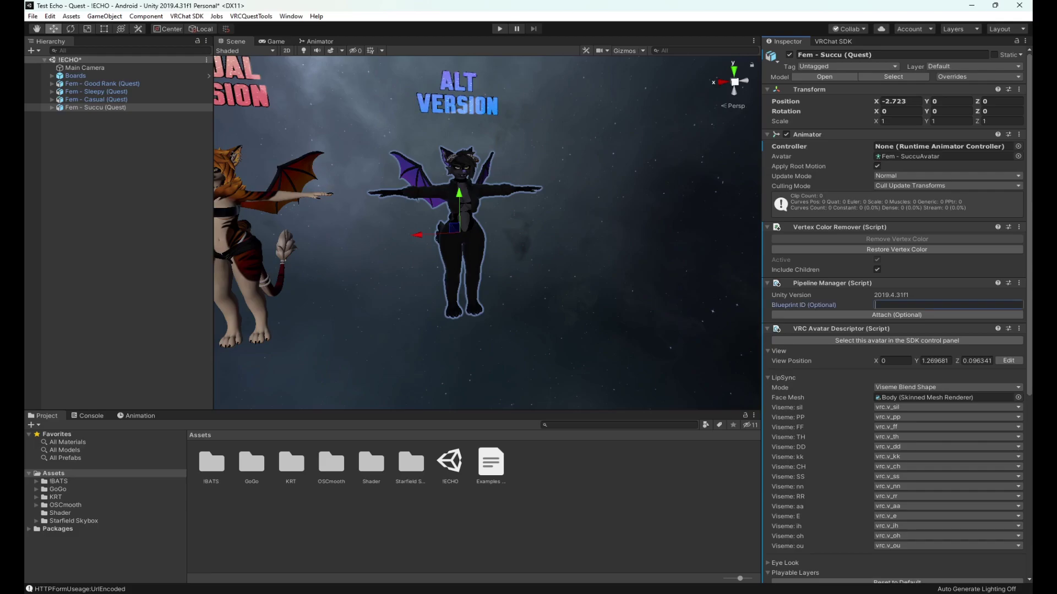
pyautogui.write('avtr_a77f0ff7-56dd-4e8a-9e83-d290b4f073af')
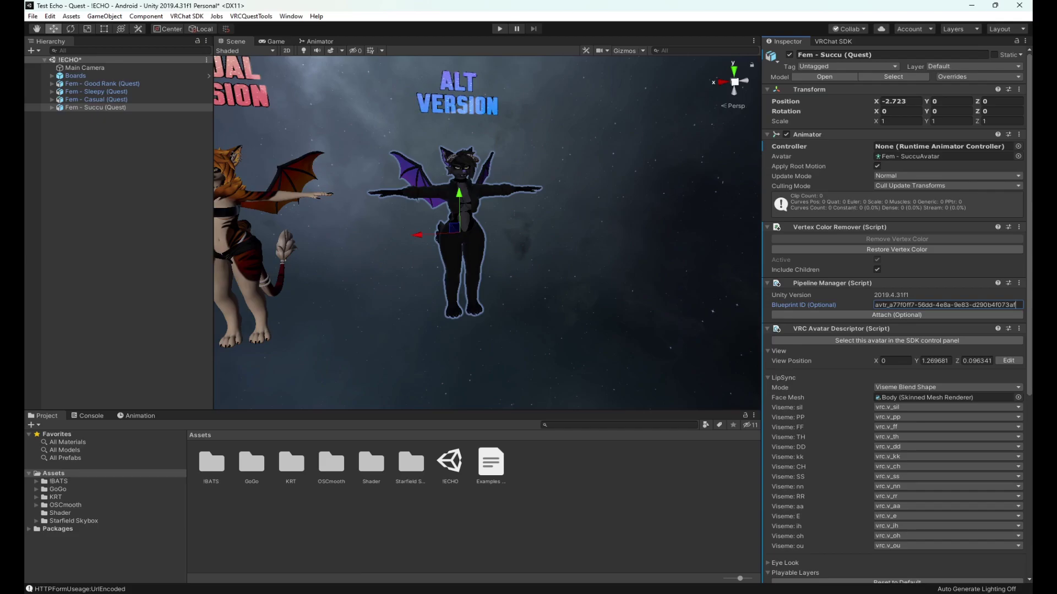
pyautogui.click(896, 314)
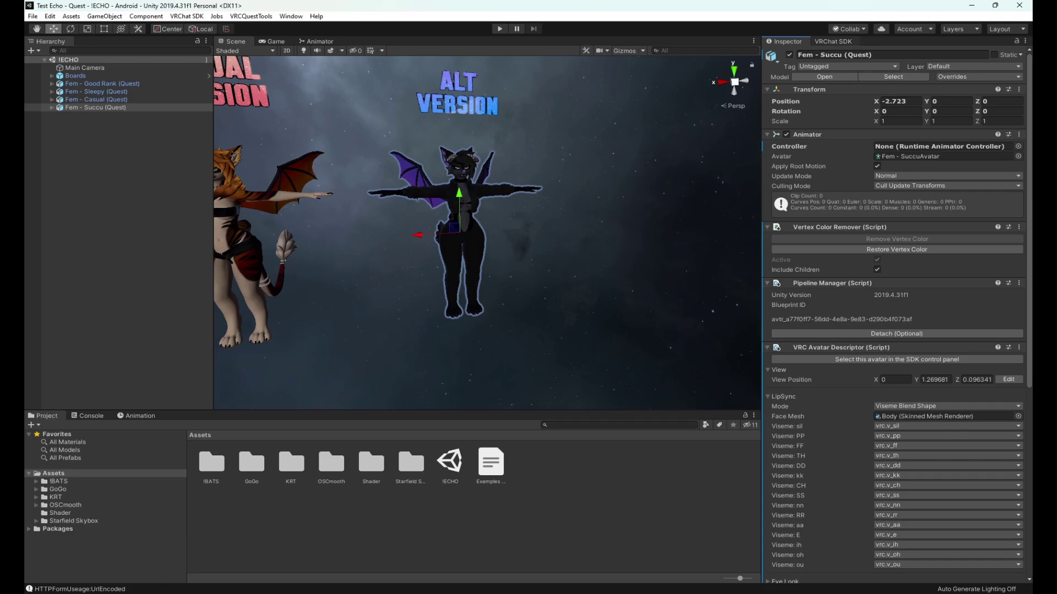
# Step: Build and publish Fem - Succu (Quest) for Android after accepting the upload terms, and check the uploaded avatar list
pyautogui.click(832, 41)
pyautogui.click(862, 96)
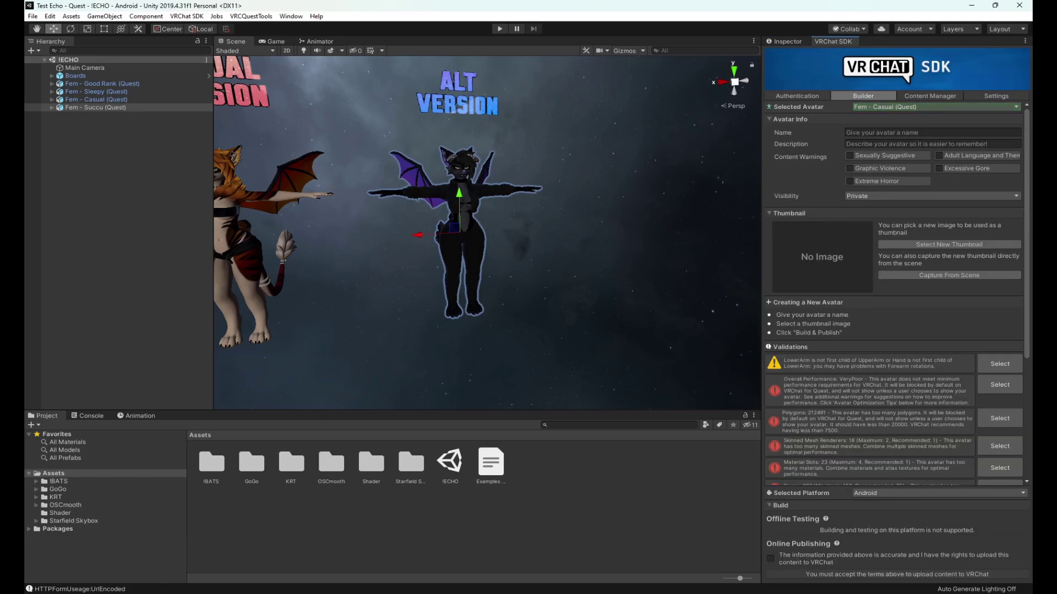
pyautogui.click(935, 106)
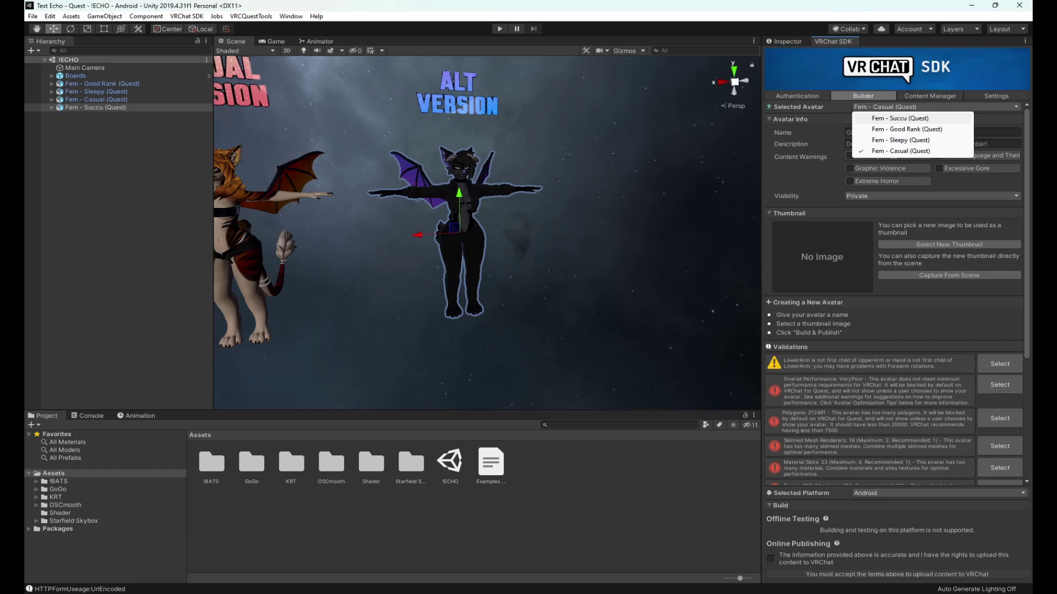
pyautogui.click(877, 119)
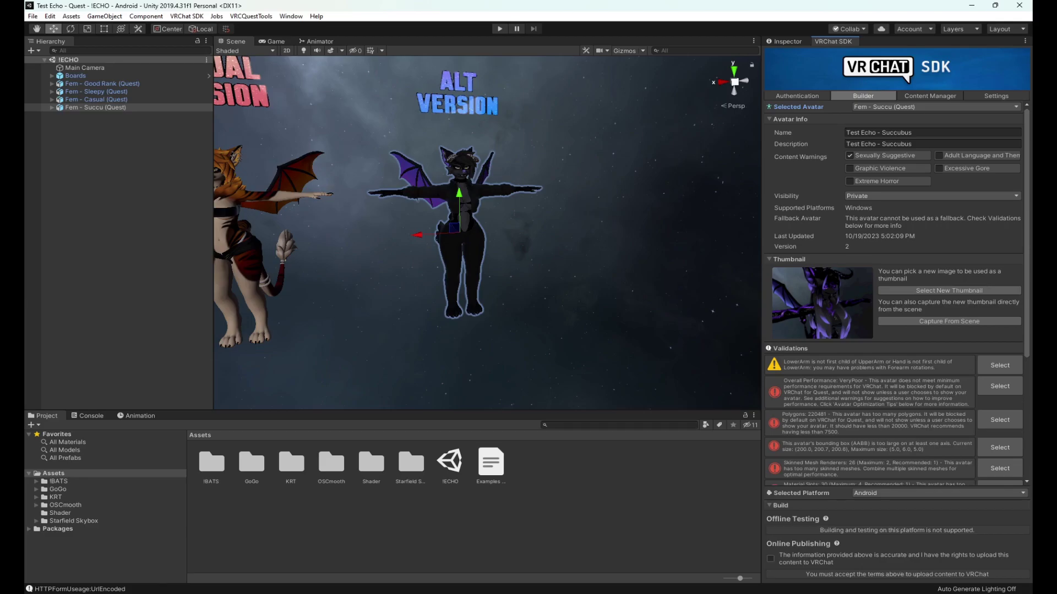
pyautogui.click(769, 558)
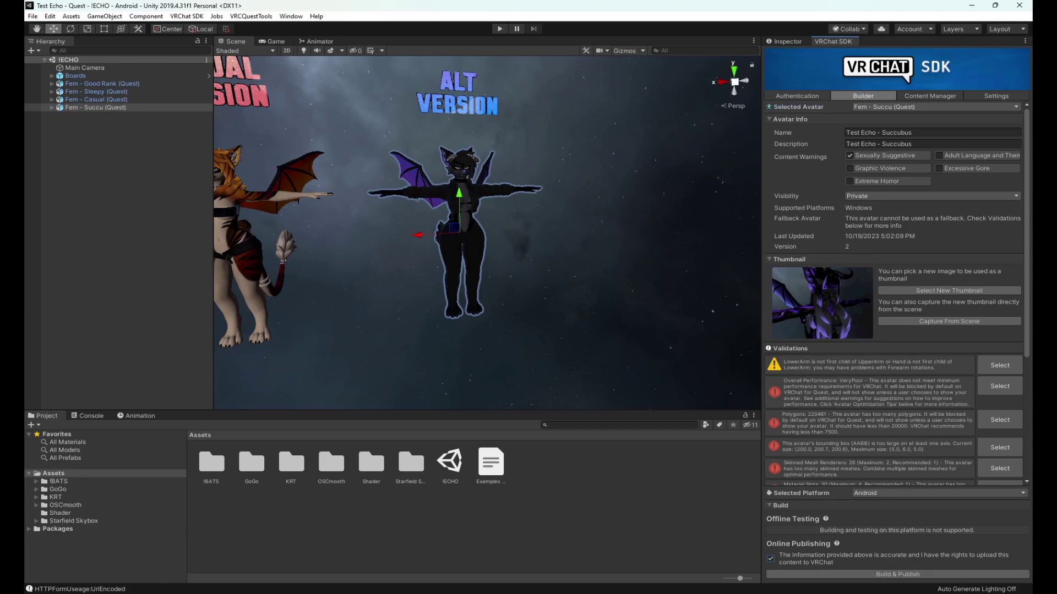
pyautogui.click(898, 574)
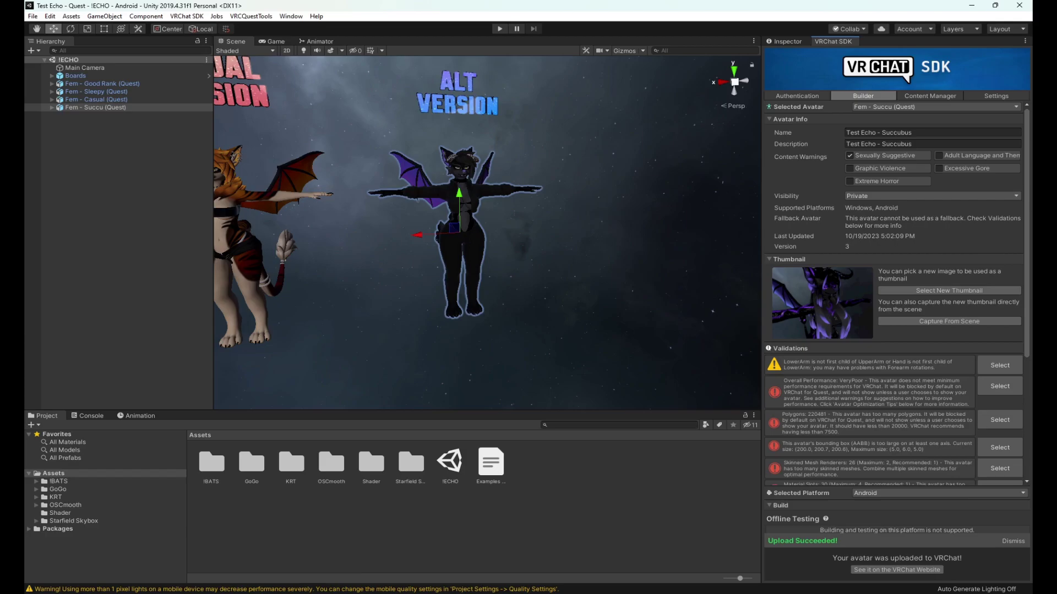
pyautogui.click(958, 96)
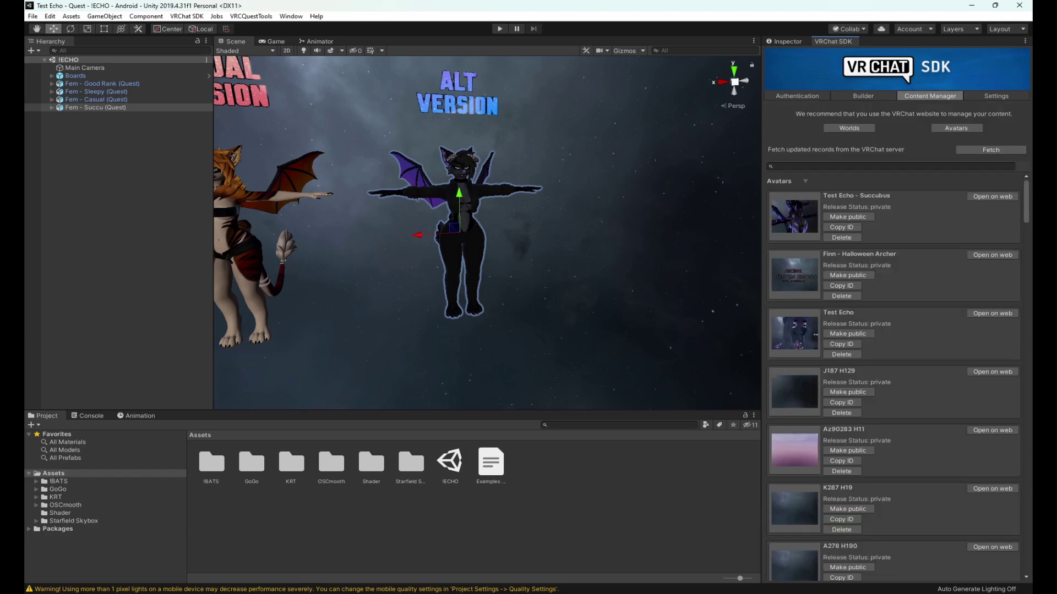